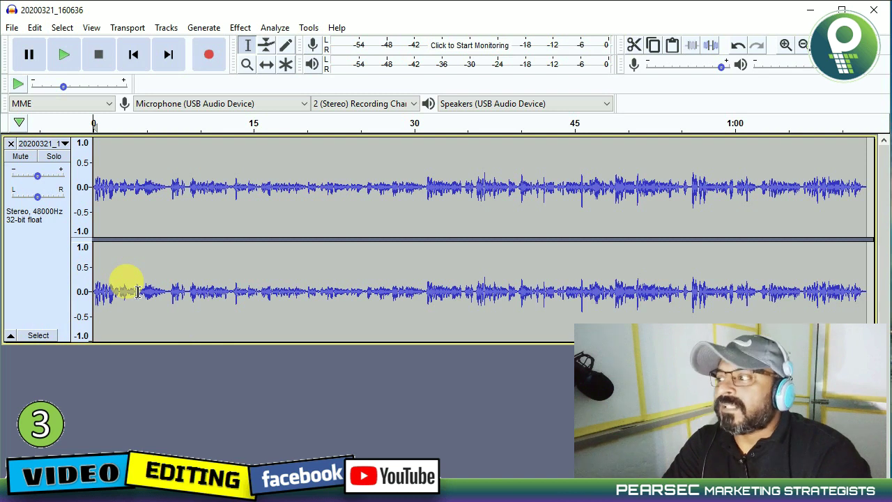
- Play the opening seconds of the recording to hear its background noise, and stop playback
{"action": "left_click", "coordinate": [69, 53]}
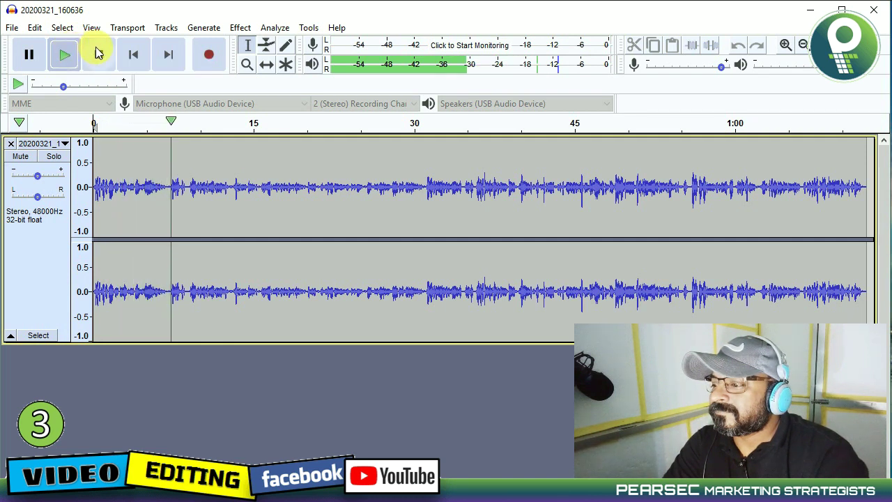
{"action": "left_click", "coordinate": [99, 55]}
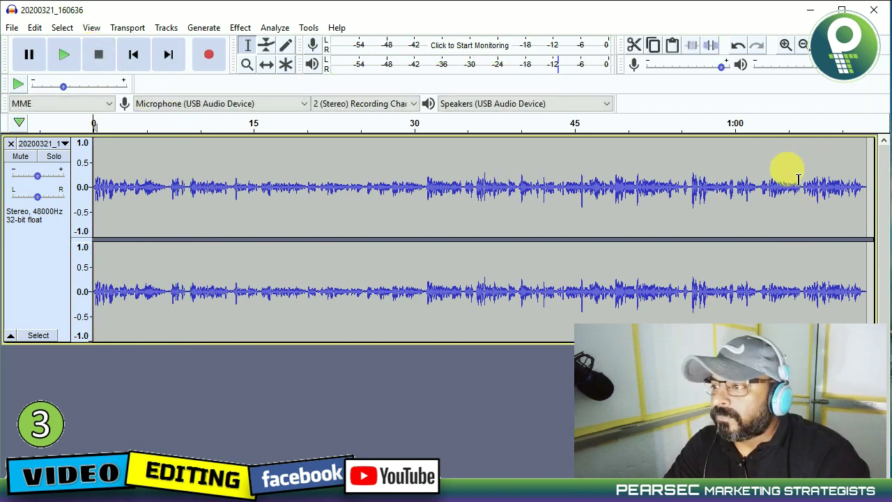
- Select the speech-free gap in the track from about 8.7 to 9.0 seconds
{"action": "left_click", "coordinate": [785, 44]}
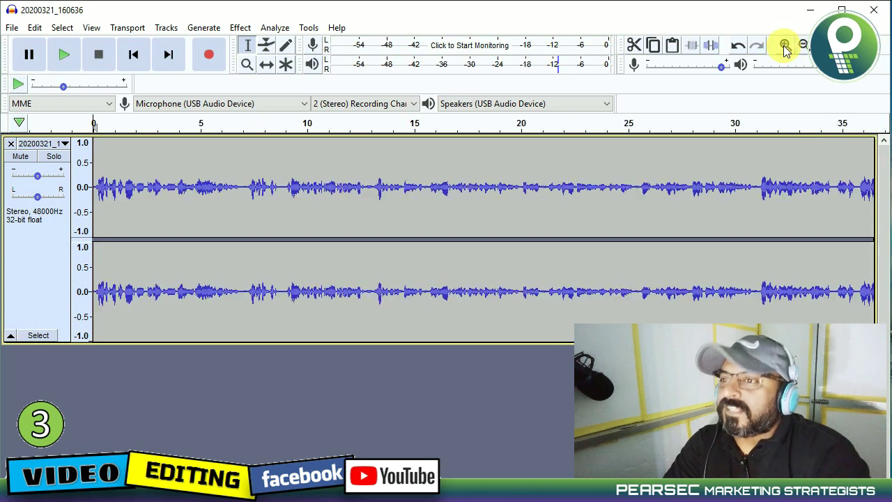
{"action": "left_click", "coordinate": [785, 44]}
{"action": "left_click", "coordinate": [785, 44]}
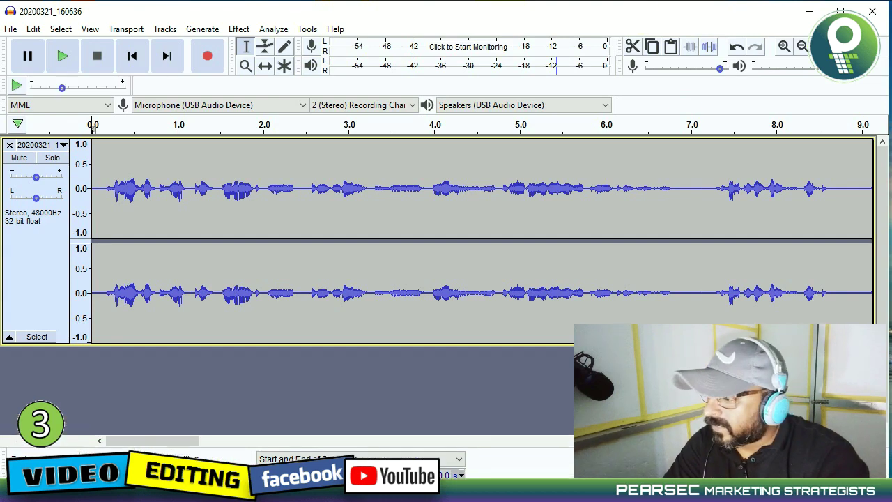
{"action": "left_click_drag", "start_coordinate": [183, 440], "coordinate": [212, 446]}
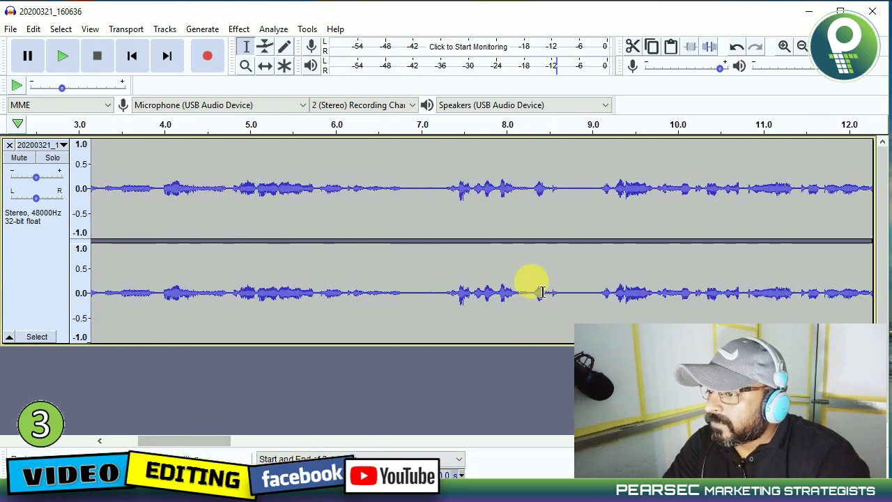
{"action": "left_click_drag", "start_coordinate": [569, 293], "coordinate": [595, 306]}
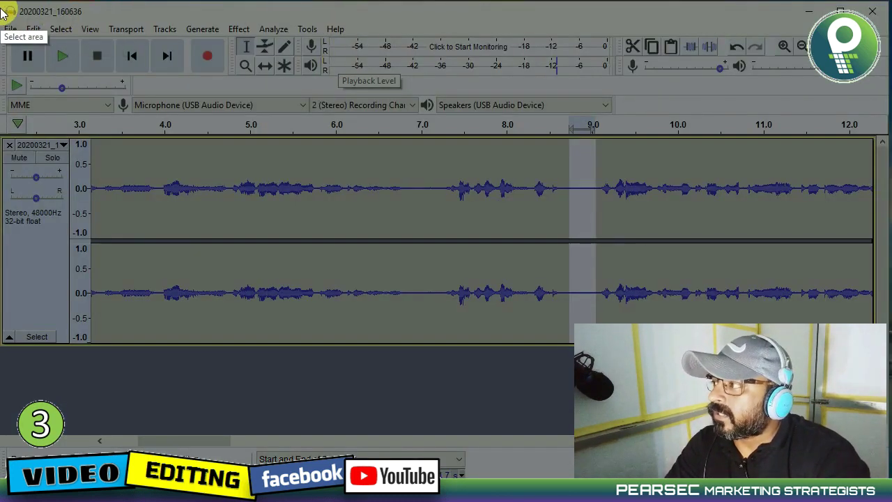
{"action": "left_click_drag", "start_coordinate": [313, 28], "coordinate": [588, 93]}
{"action": "left_click", "coordinate": [603, 5]}
{"action": "mouse_move", "coordinate": [313, 319]}
{"action": "left_mouse_down"}
{"action": "mouse_move", "coordinate": [388, 104]}
{"action": "mouse_move", "coordinate": [385, 83]}
{"action": "left_mouse_up"}
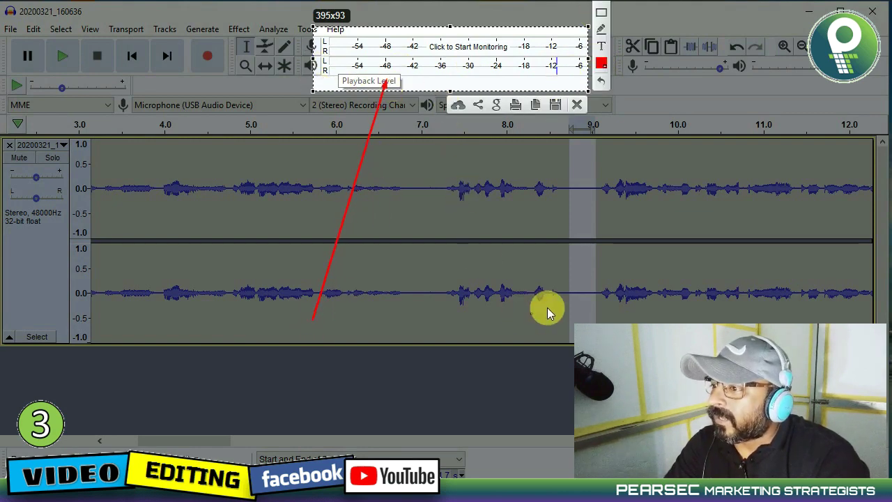
{"action": "left_click", "coordinate": [576, 104]}
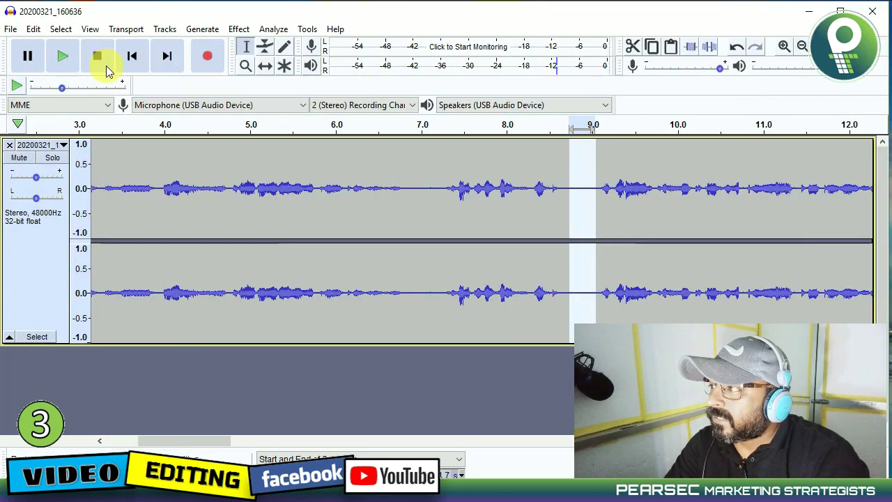
- Play the selected speech-free gap several times to listen to its background noise
{"action": "left_click", "coordinate": [60, 58]}
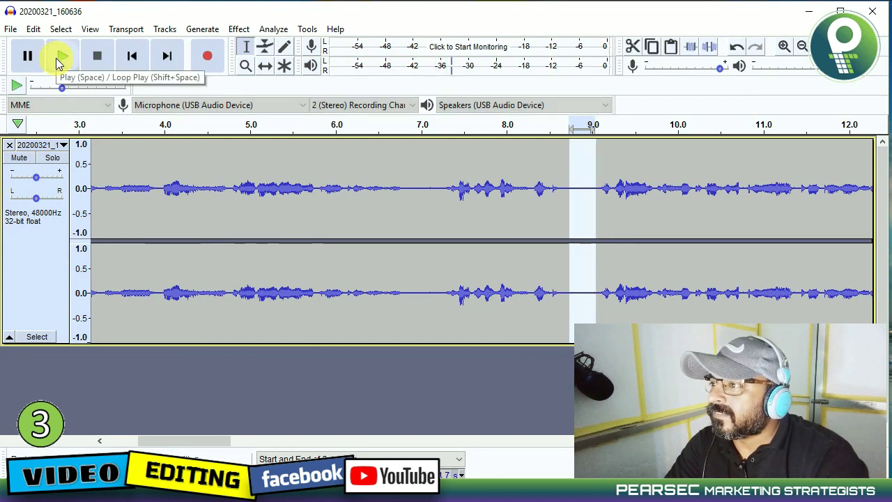
{"action": "left_click", "coordinate": [61, 59]}
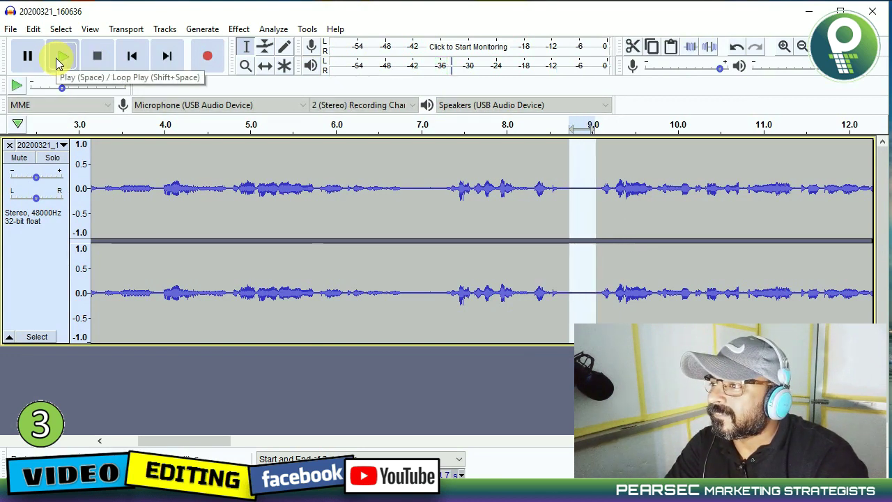
{"action": "left_click", "coordinate": [61, 59]}
{"action": "left_click", "coordinate": [61, 58]}
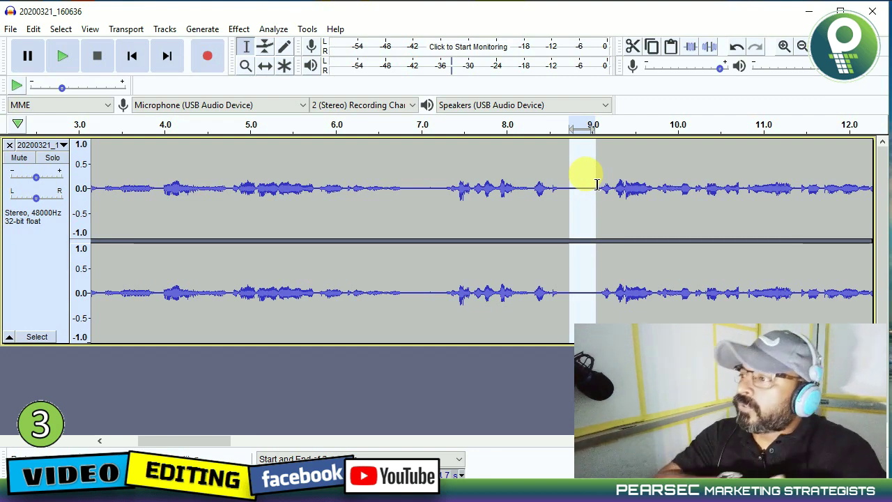
- Select the speech-free gap more precisely, from about 8.64 to 9.04 seconds, and capture it as the Noise Reduction profile
{"action": "left_click", "coordinate": [784, 46]}
{"action": "left_click", "coordinate": [783, 46]}
{"action": "left_click", "coordinate": [413, 195]}
{"action": "left_click_drag", "start_coordinate": [399, 193], "coordinate": [538, 205]}
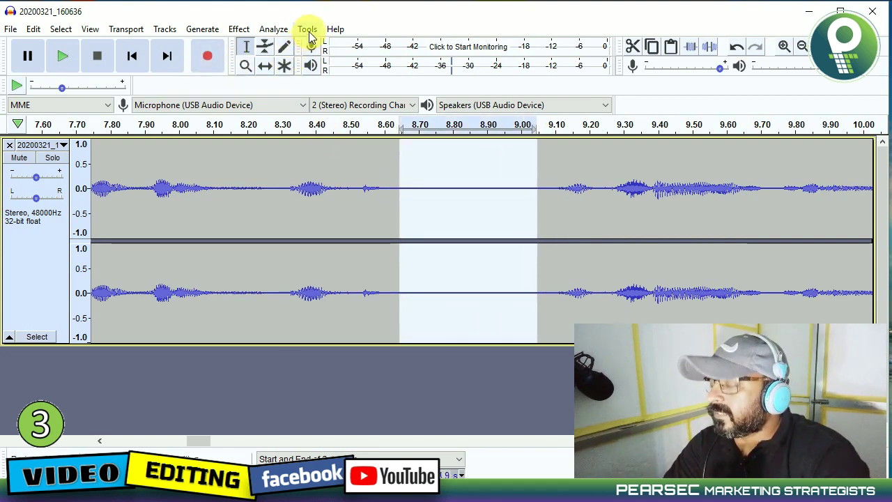
{"action": "left_click", "coordinate": [248, 29]}
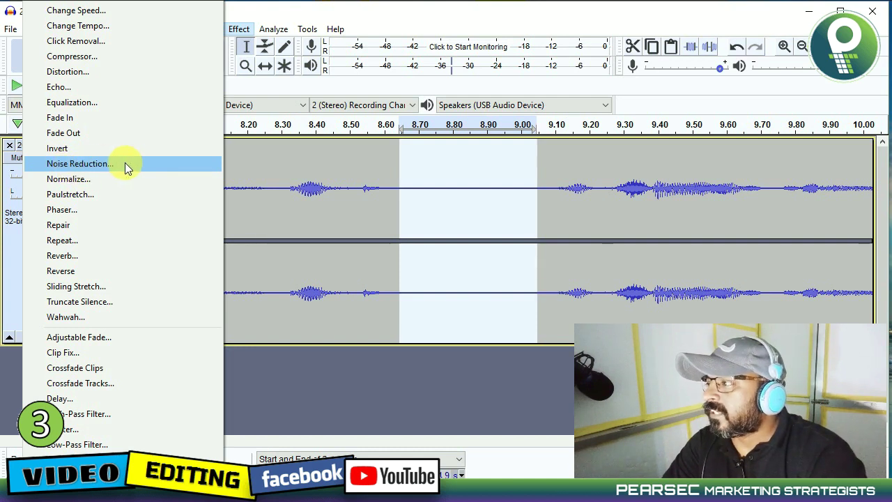
{"action": "left_click", "coordinate": [84, 163]}
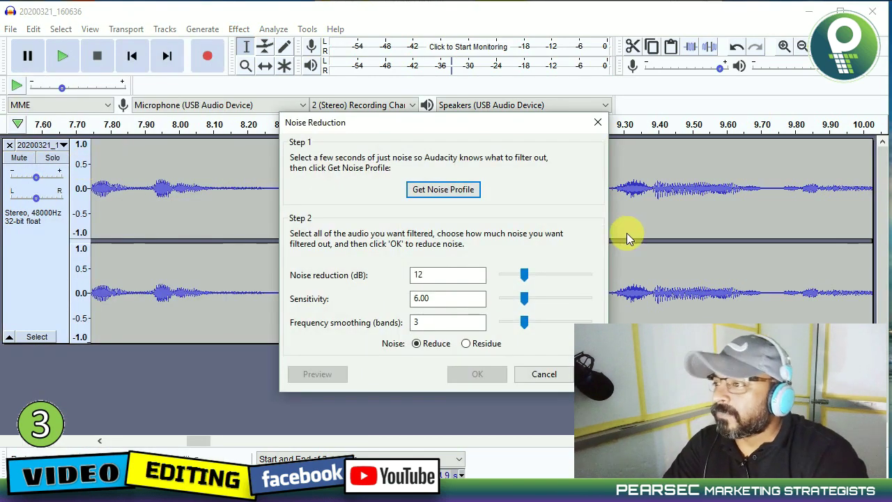
{"action": "left_click", "coordinate": [442, 190]}
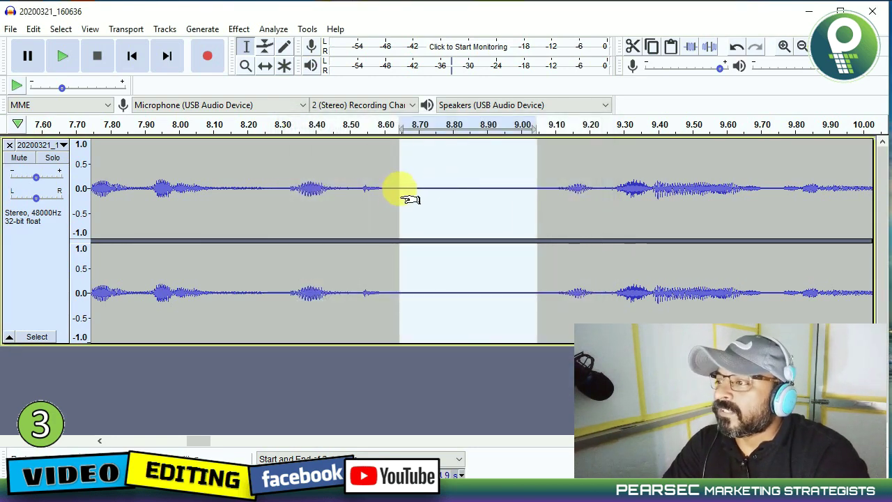
- Select the whole track and apply Noise Reduction with 12 dB reduction, sensitivity 6.00 and frequency smoothing 3
{"action": "left_click", "coordinate": [555, 201]}
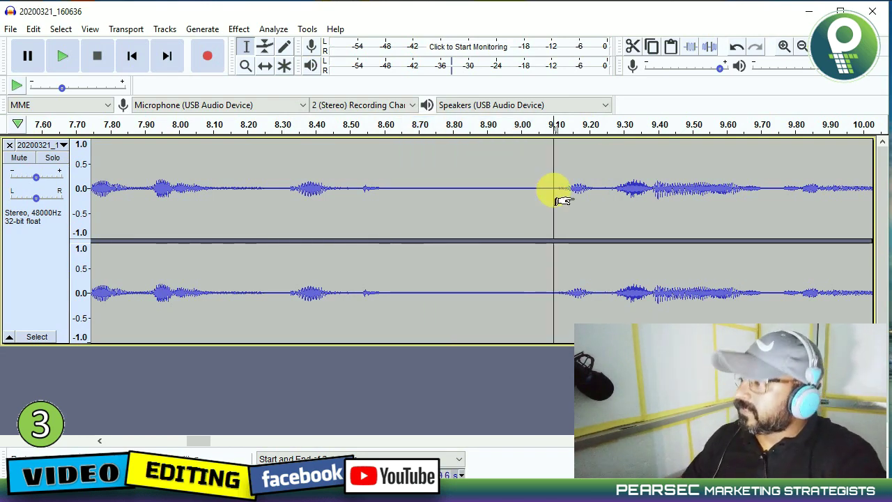
{"action": "left_click", "coordinate": [61, 29]}
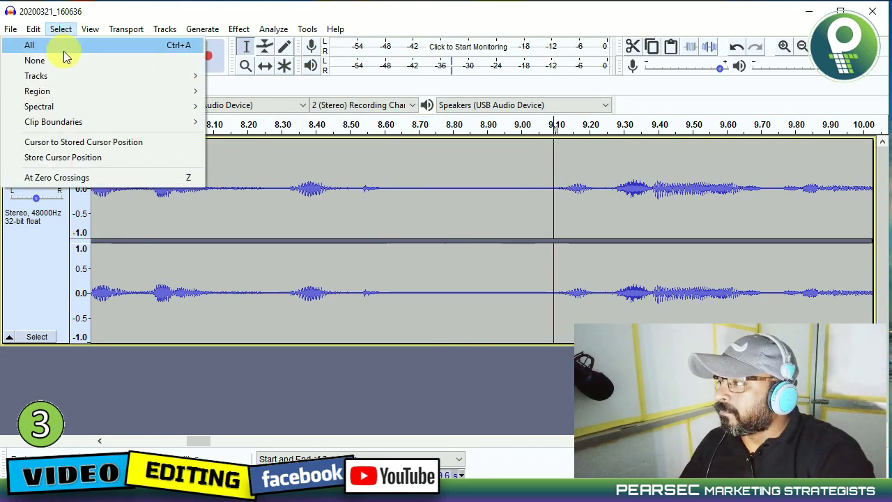
{"action": "left_click", "coordinate": [64, 50]}
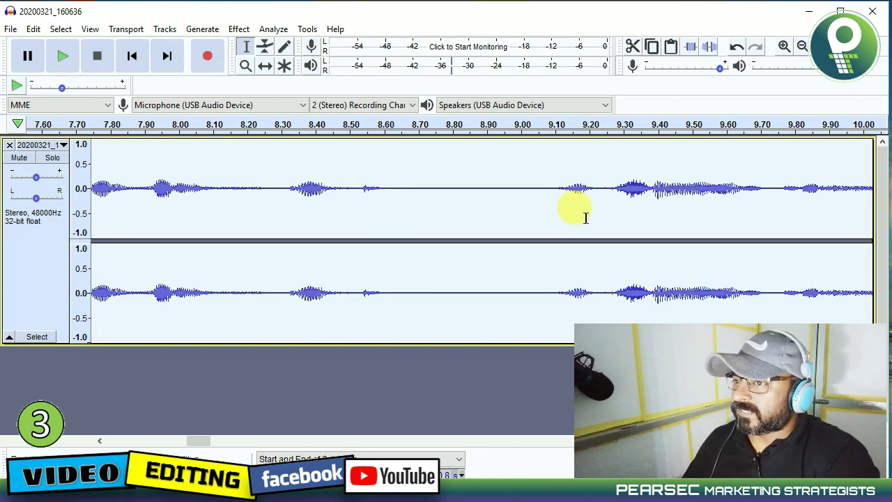
{"action": "left_click", "coordinate": [802, 46]}
{"action": "left_click", "coordinate": [802, 46]}
{"action": "left_click", "coordinate": [802, 46]}
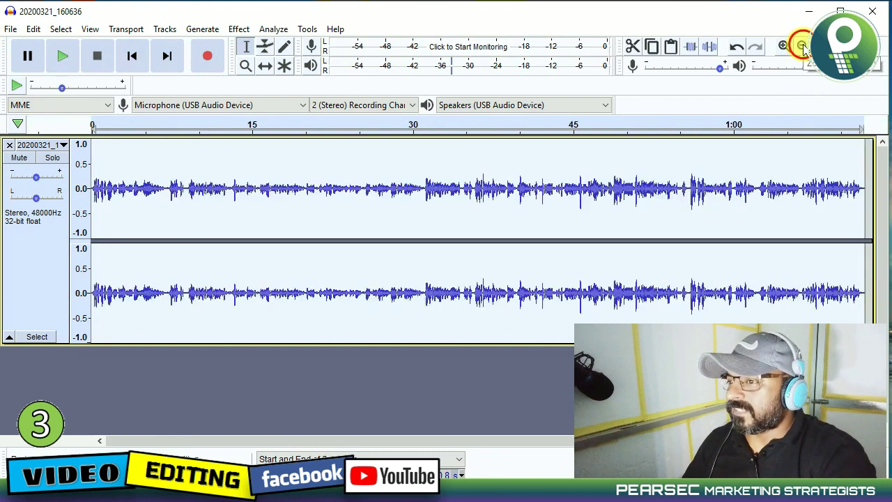
{"action": "left_click", "coordinate": [802, 46]}
{"action": "left_click", "coordinate": [802, 45]}
{"action": "left_click", "coordinate": [783, 47]}
{"action": "left_click", "coordinate": [783, 46]}
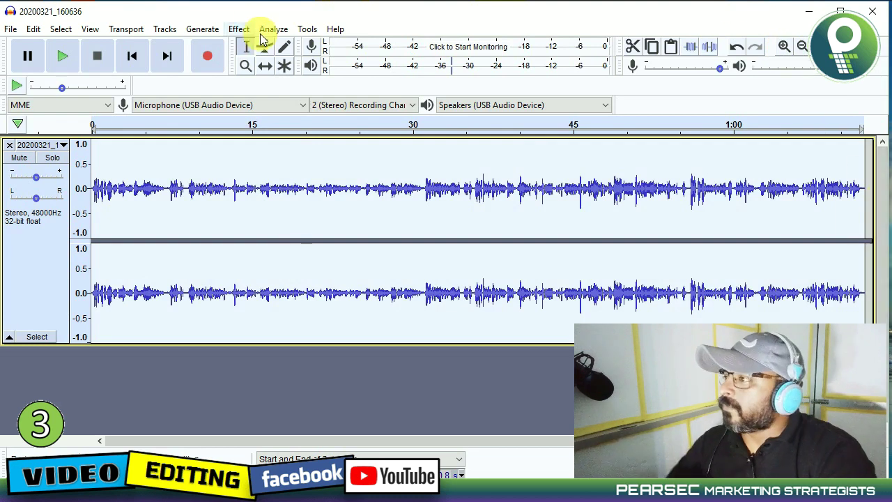
{"action": "left_click", "coordinate": [239, 29]}
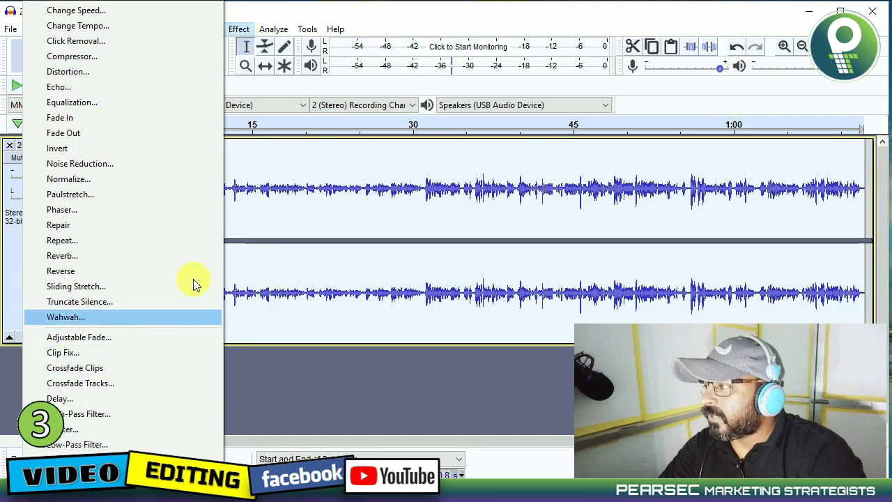
{"action": "left_click", "coordinate": [86, 165]}
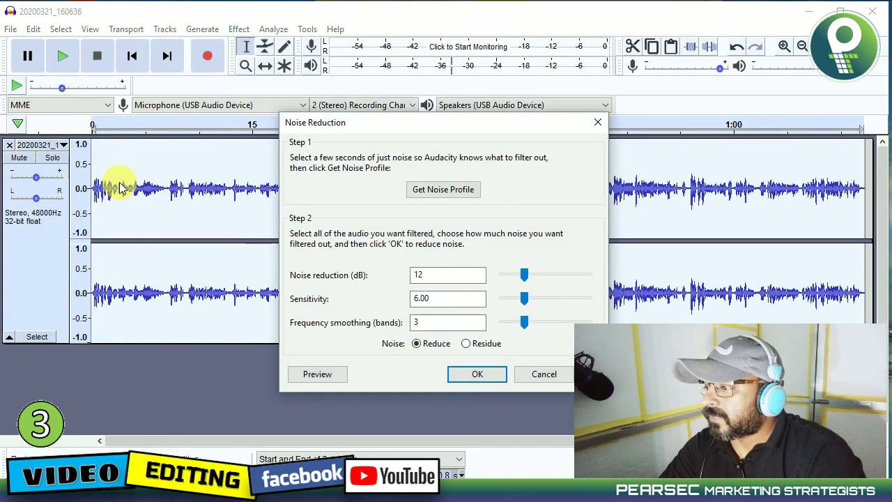
{"action": "left_click", "coordinate": [473, 376]}
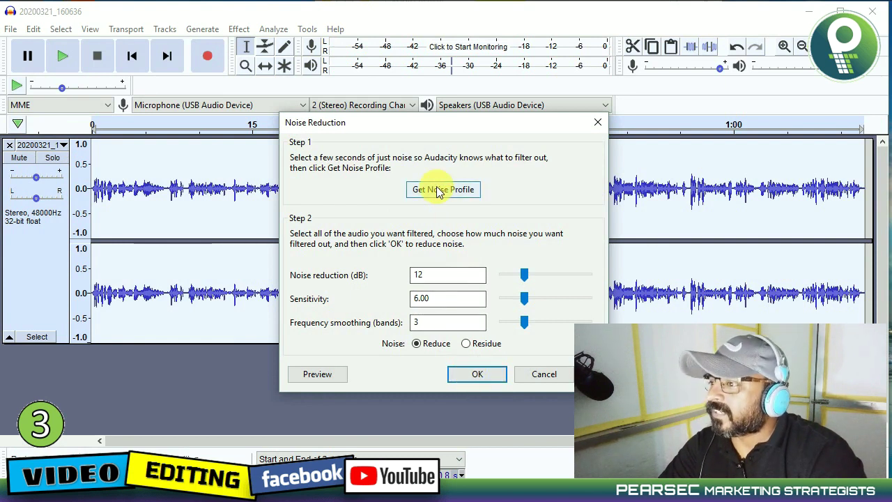
{"action": "left_click", "coordinate": [481, 374]}
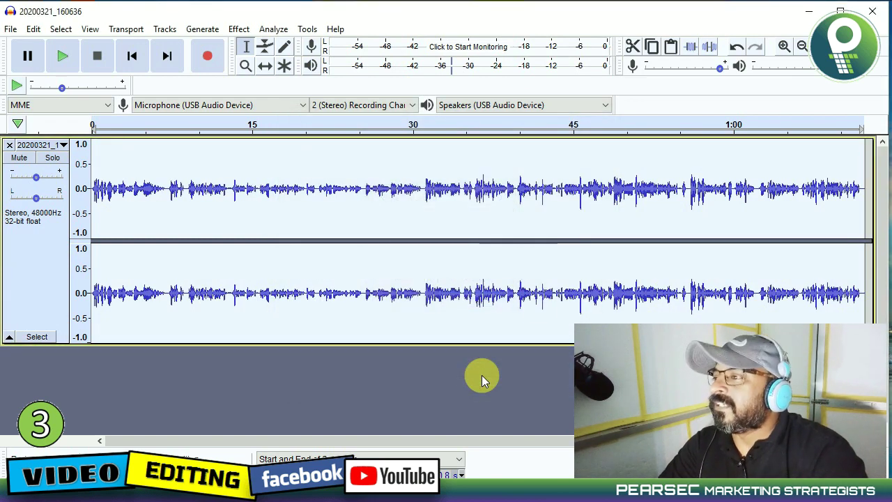
- Select the speech-free gap from about 35.64 to 35.82 seconds and play it to check for remaining noise
{"action": "left_click", "coordinate": [783, 47]}
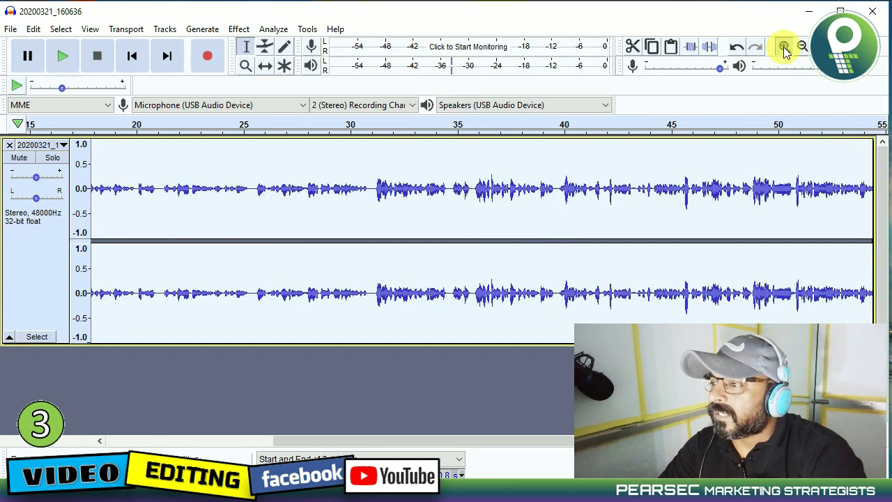
{"action": "left_click", "coordinate": [783, 47]}
{"action": "left_click", "coordinate": [783, 47]}
{"action": "left_click", "coordinate": [783, 48]}
{"action": "left_click", "coordinate": [783, 47]}
{"action": "left_click", "coordinate": [783, 48]}
{"action": "left_click_drag", "start_coordinate": [239, 197], "coordinate": [115, 213]}
{"action": "left_click_drag", "start_coordinate": [482, 440], "coordinate": [478, 438]}
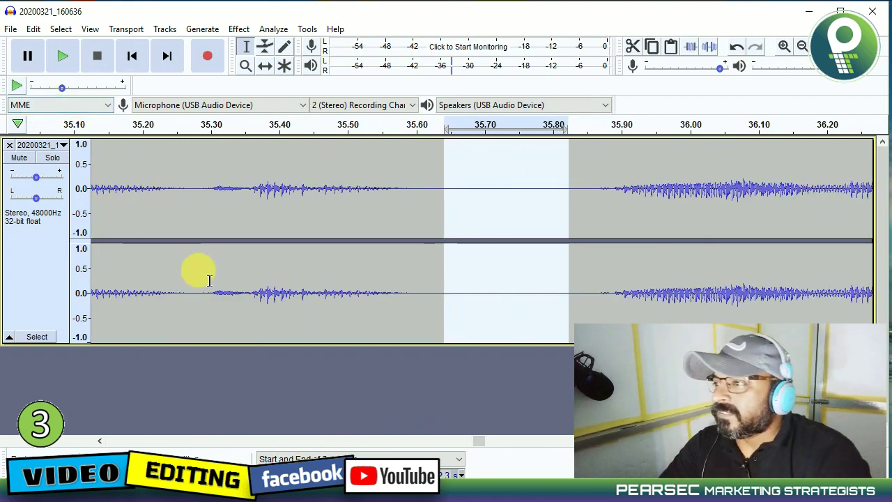
{"action": "left_click", "coordinate": [62, 62]}
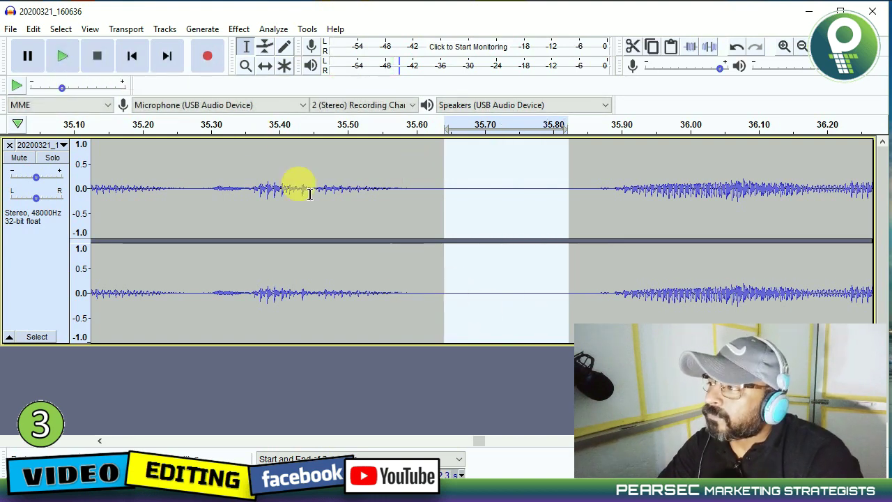
- Capture a new Noise Reduction profile from the selected speech-free gap near 35.7 seconds
{"action": "left_click", "coordinate": [239, 28]}
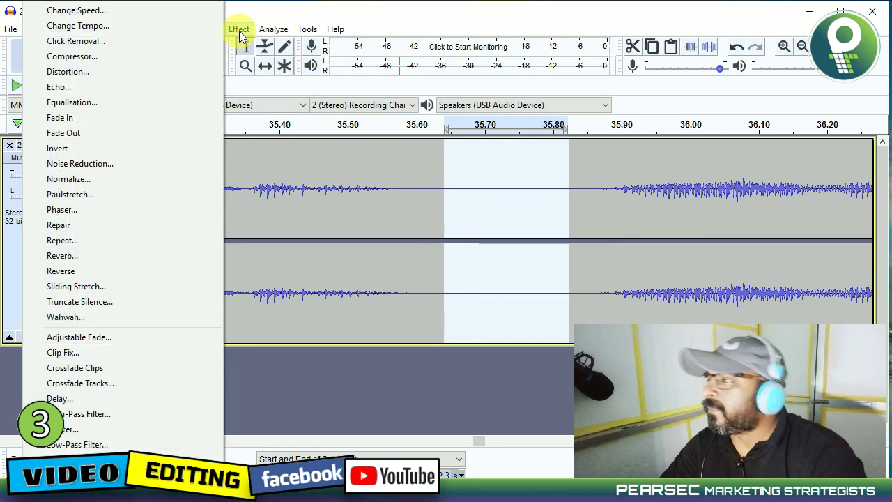
{"action": "left_click", "coordinate": [104, 167]}
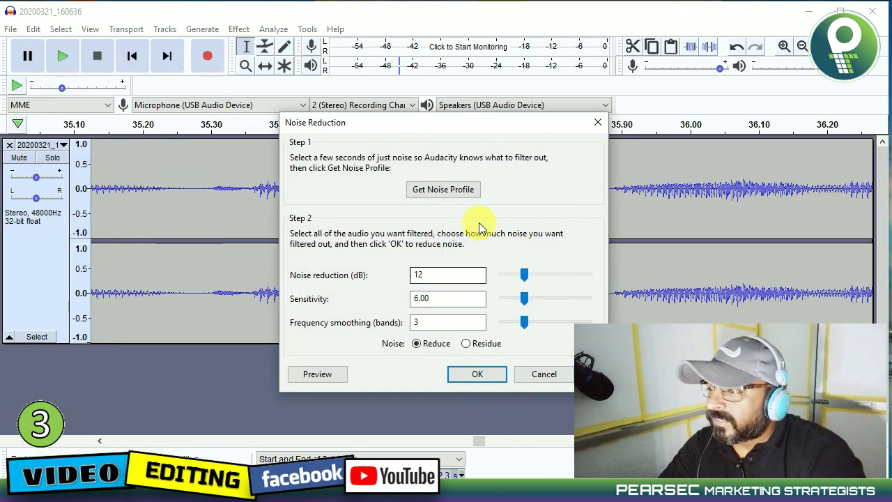
{"action": "left_click", "coordinate": [439, 194]}
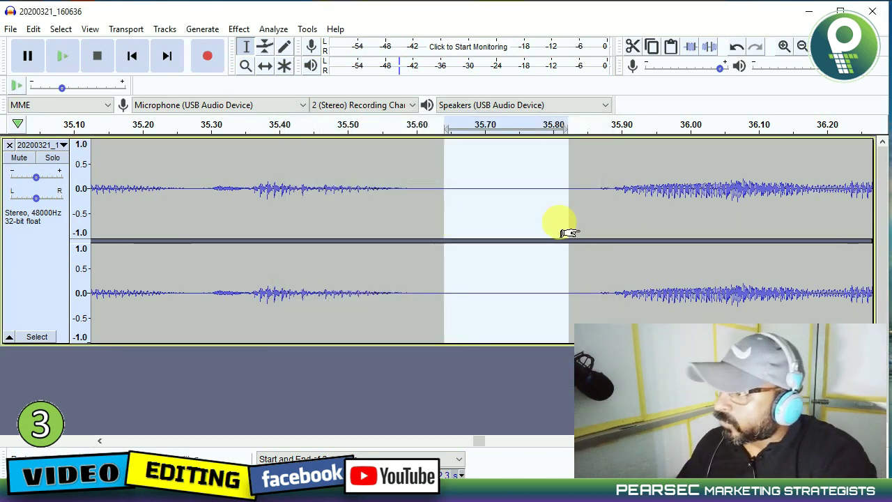
- Select the whole track again and apply a second Noise Reduction pass using the newly captured profile
{"action": "key", "text": "ctrl+a"}
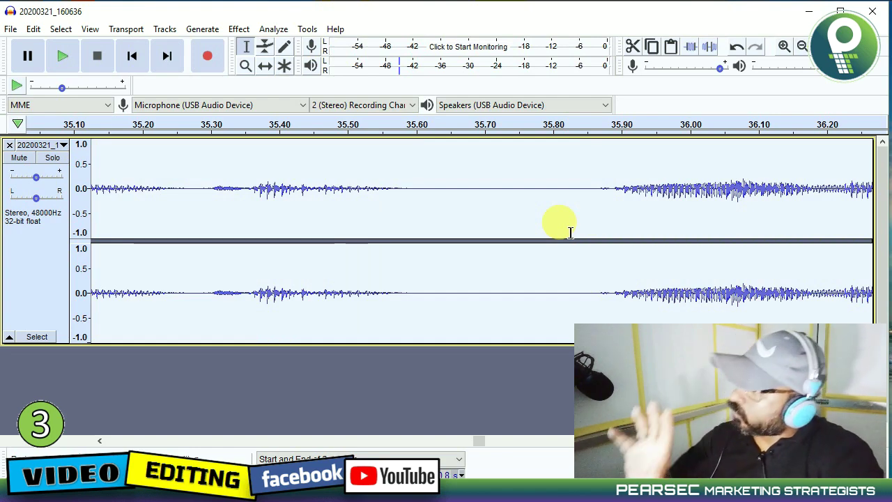
{"action": "left_click", "coordinate": [238, 30]}
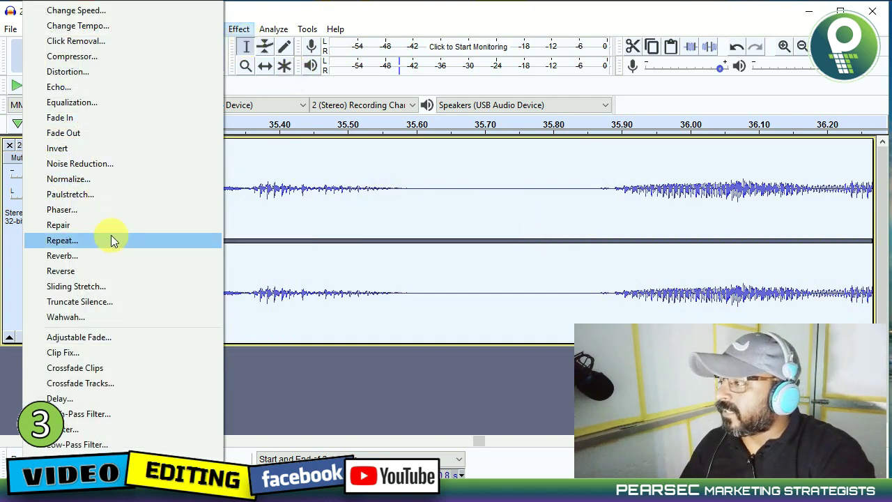
{"action": "left_click", "coordinate": [110, 163]}
{"action": "left_click", "coordinate": [477, 374]}
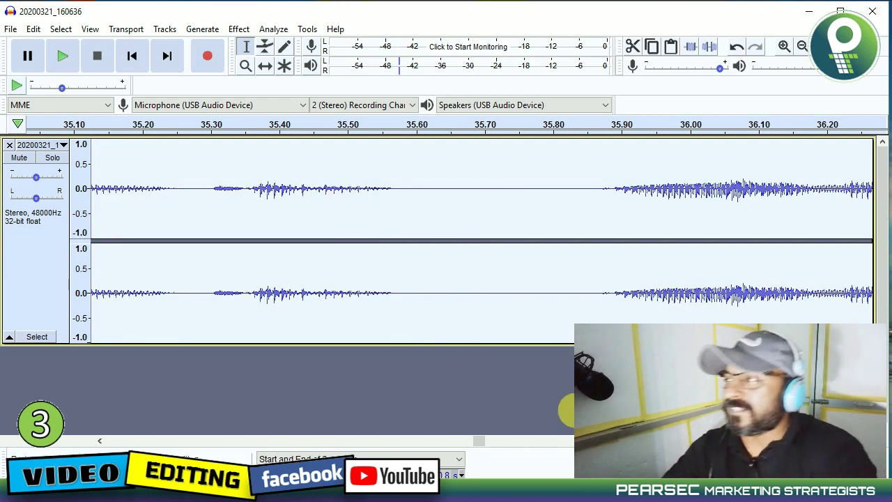
{"action": "left_click", "coordinate": [801, 47]}
{"action": "left_click", "coordinate": [801, 47]}
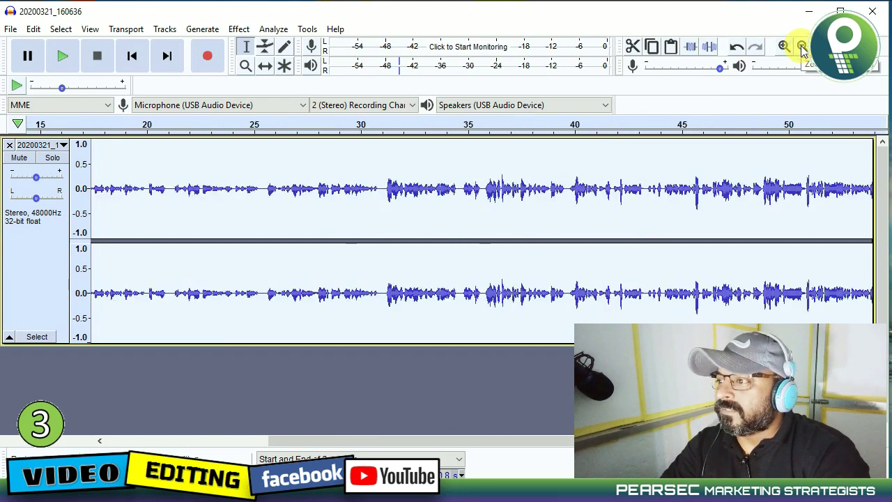
{"action": "left_click", "coordinate": [801, 46]}
{"action": "left_click", "coordinate": [801, 47]}
{"action": "left_click", "coordinate": [783, 47]}
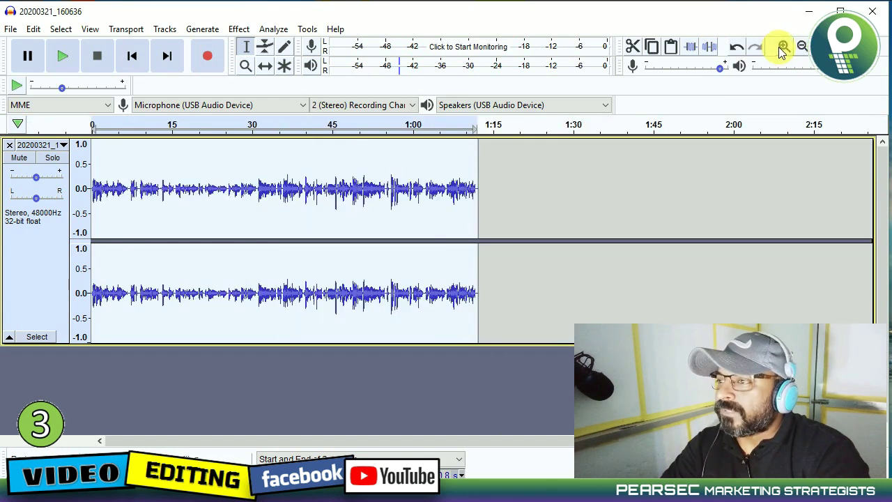
- Play the noise-reduced track from the beginning to check how clean the voice sounds
{"action": "left_click", "coordinate": [783, 47]}
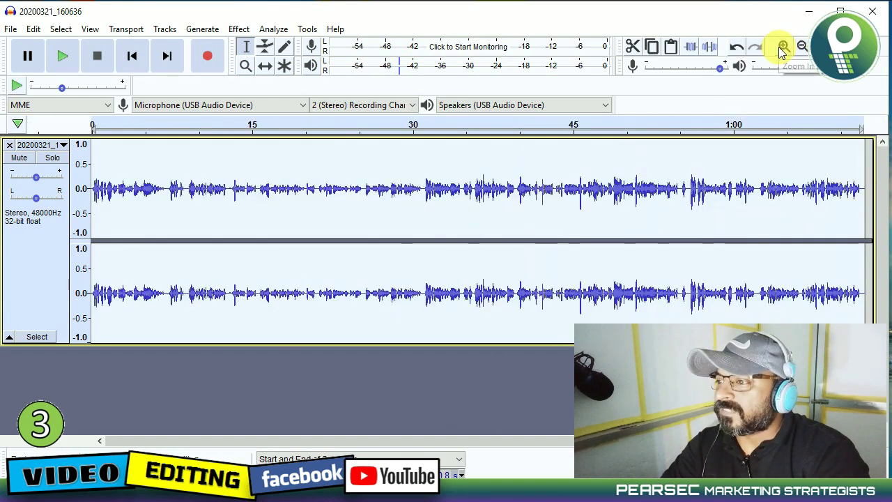
{"action": "left_click", "coordinate": [55, 61]}
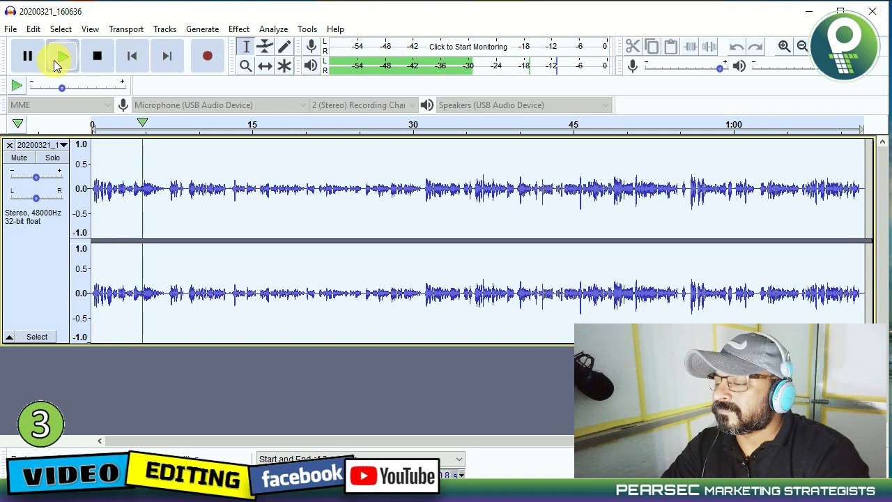
{"action": "left_click", "coordinate": [97, 58]}
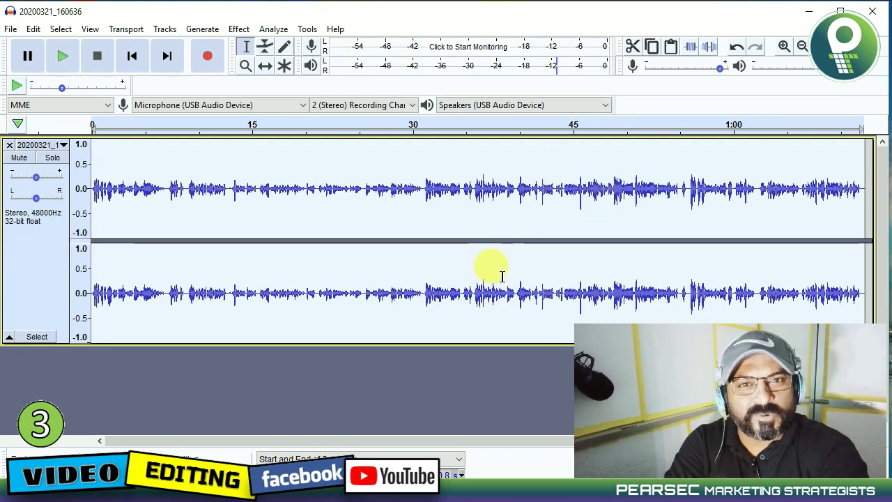
- Compress the whole track with threshold -12 dB, noise floor -40 dB, ratio 8.5:1 and 0 dB make-up gain, and play back the result
{"action": "left_click", "coordinate": [212, 31]}
{"action": "mouse_move", "coordinate": [239, 29]}
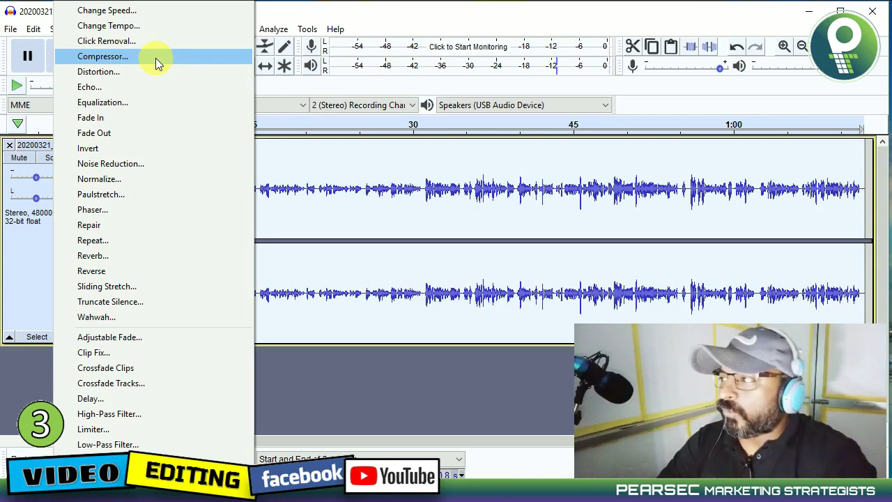
{"action": "left_click", "coordinate": [155, 58]}
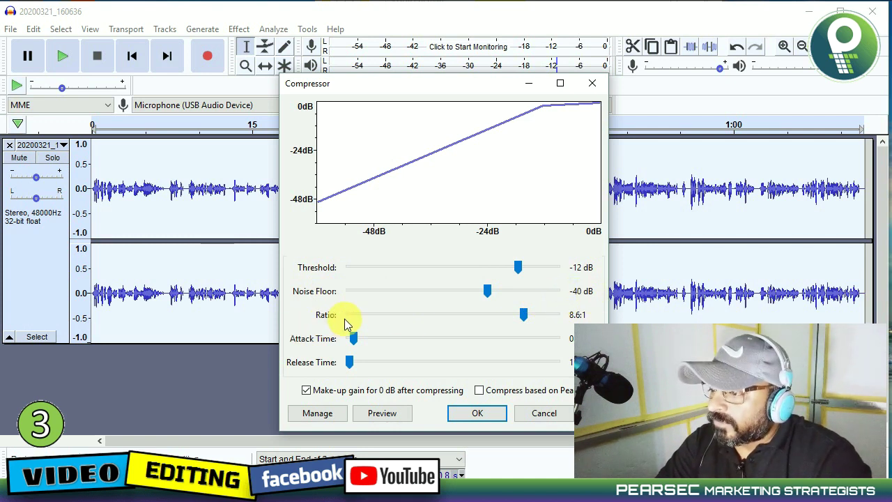
{"action": "left_click_drag", "start_coordinate": [513, 325], "coordinate": [525, 327]}
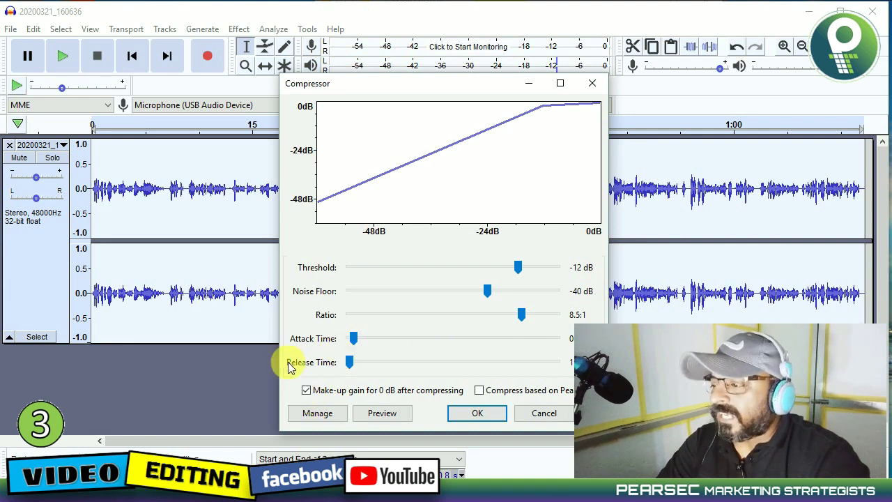
{"action": "left_click", "coordinate": [477, 421]}
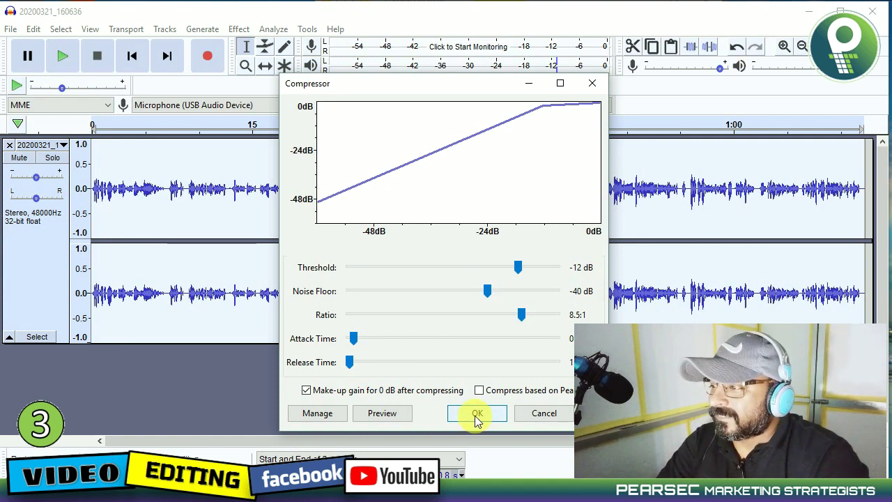
{"action": "left_click", "coordinate": [477, 415]}
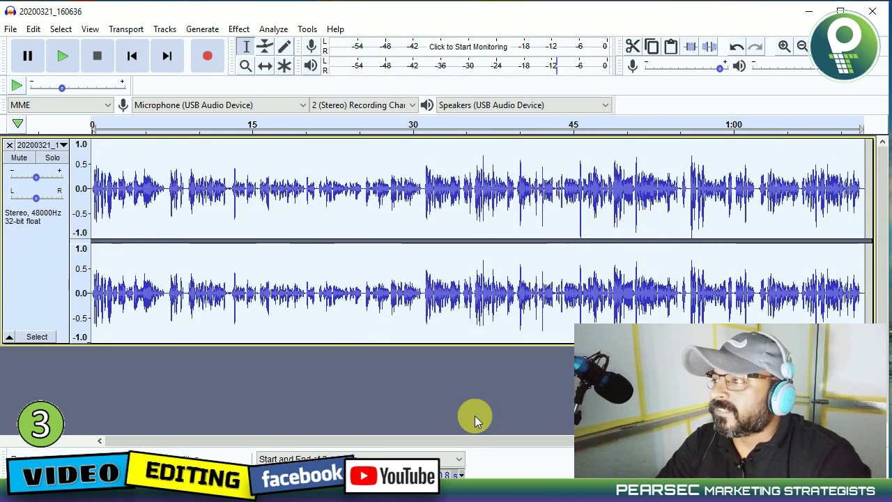
{"action": "left_click", "coordinate": [62, 57]}
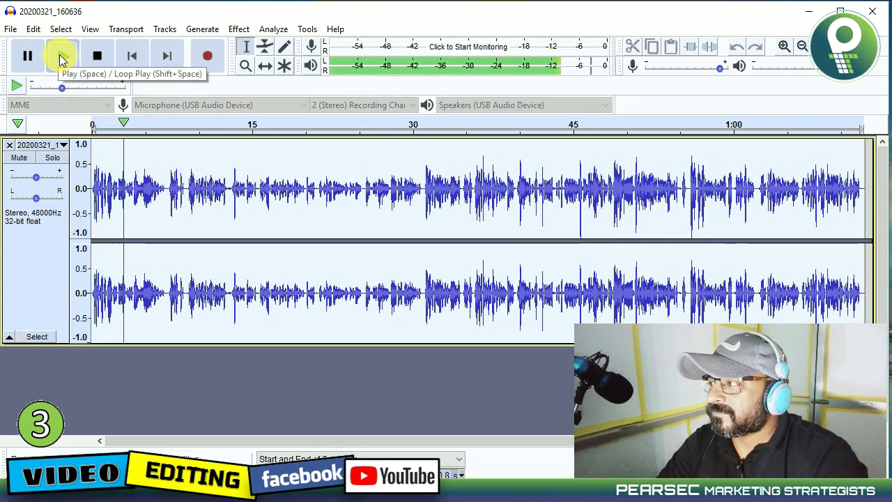
{"action": "left_click", "coordinate": [98, 59]}
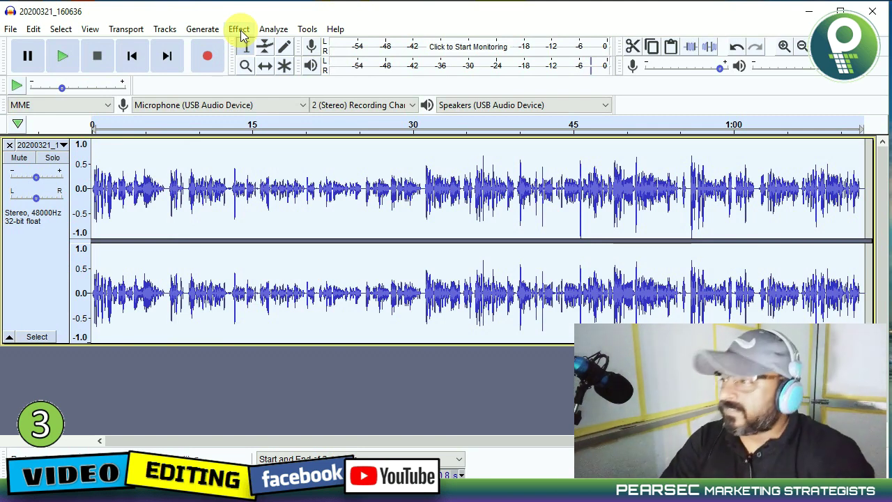
- Open the Bass and Treble effect for the whole selected track
{"action": "left_click", "coordinate": [238, 30]}
{"action": "left_click", "coordinate": [238, 31]}
{"action": "left_click", "coordinate": [239, 30]}
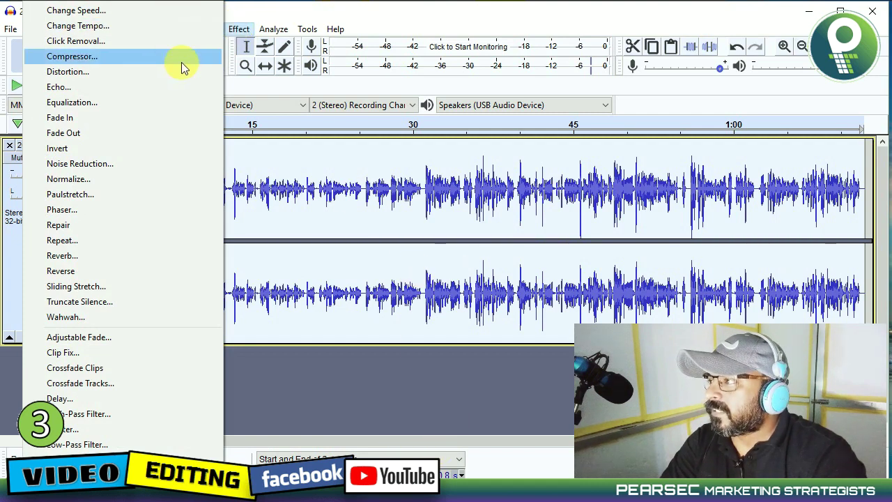
{"action": "left_click", "coordinate": [534, 353]}
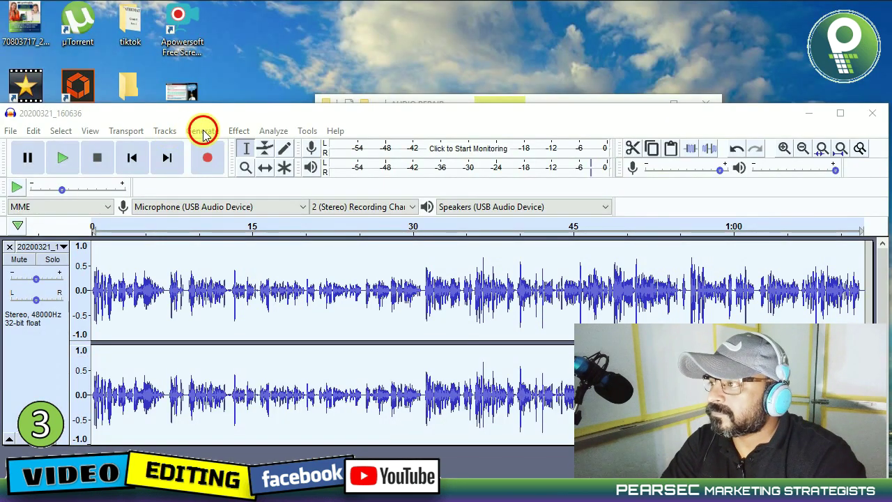
{"action": "left_click", "coordinate": [202, 29]}
{"action": "mouse_move", "coordinate": [235, 134]}
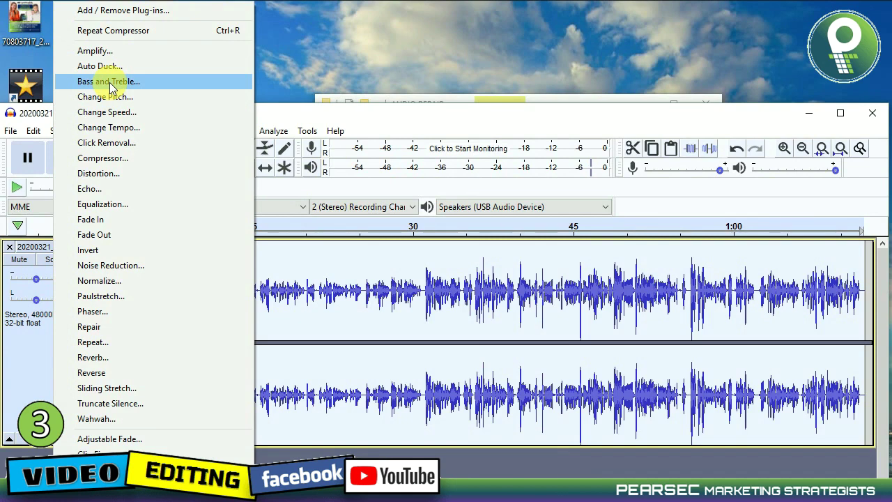
{"action": "left_click", "coordinate": [109, 81]}
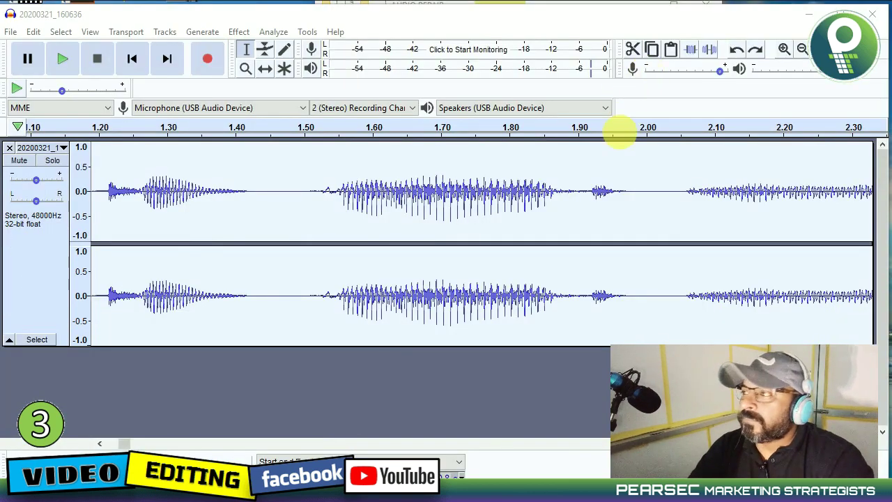
{"action": "left_click", "coordinate": [199, 35]}
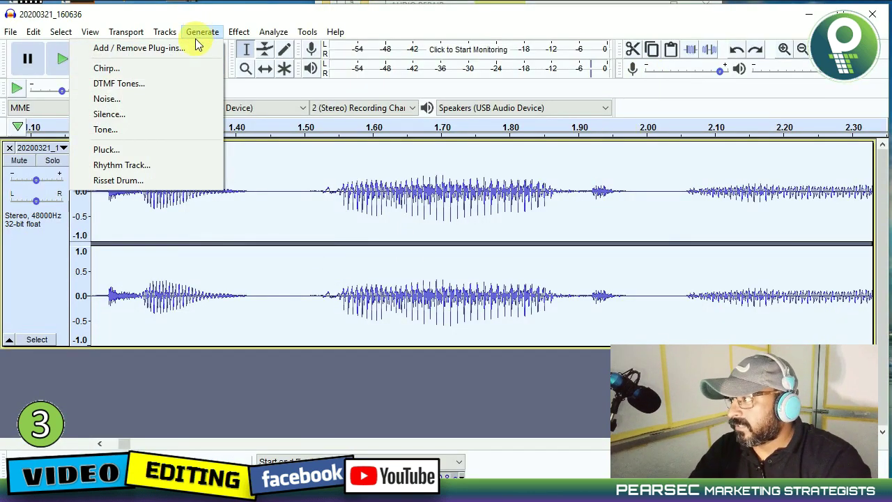
{"action": "mouse_move", "coordinate": [239, 34]}
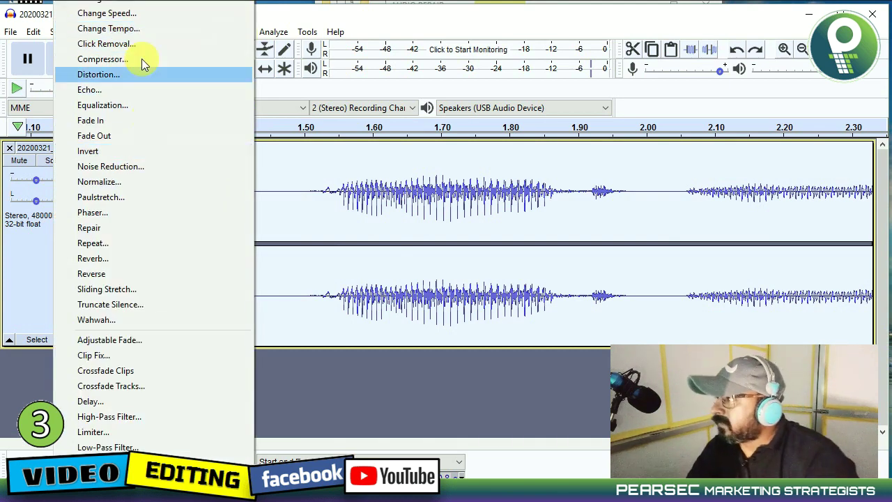
{"action": "left_click", "coordinate": [91, 0]}
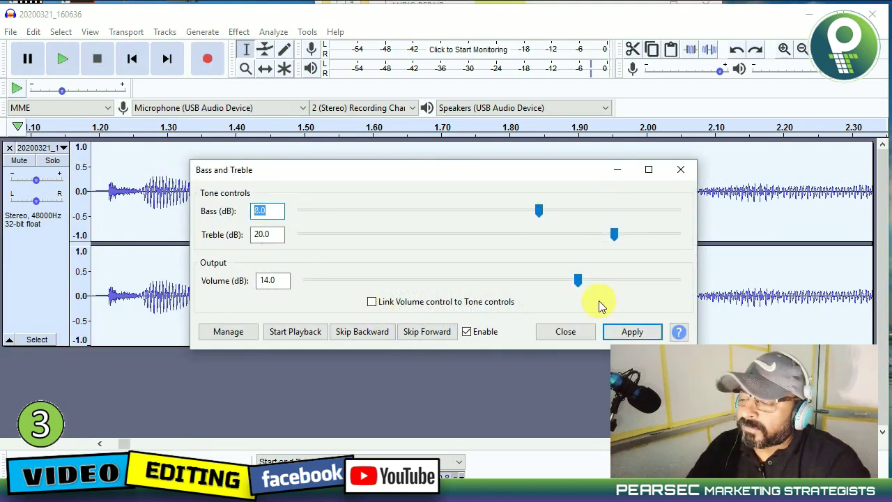
- Preview the Bass and Treble effect while trying bass at 11 dB and output volume at 12 dB
{"action": "left_click", "coordinate": [288, 333]}
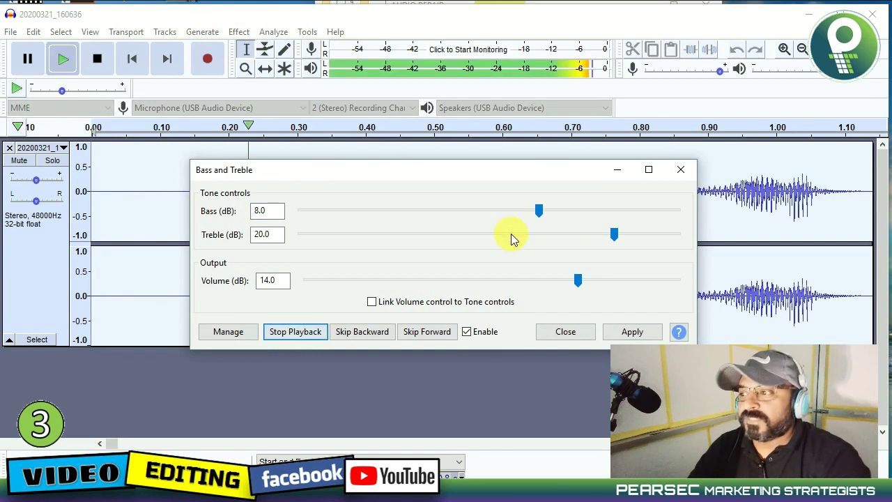
{"action": "left_click_drag", "start_coordinate": [539, 210], "coordinate": [558, 210]}
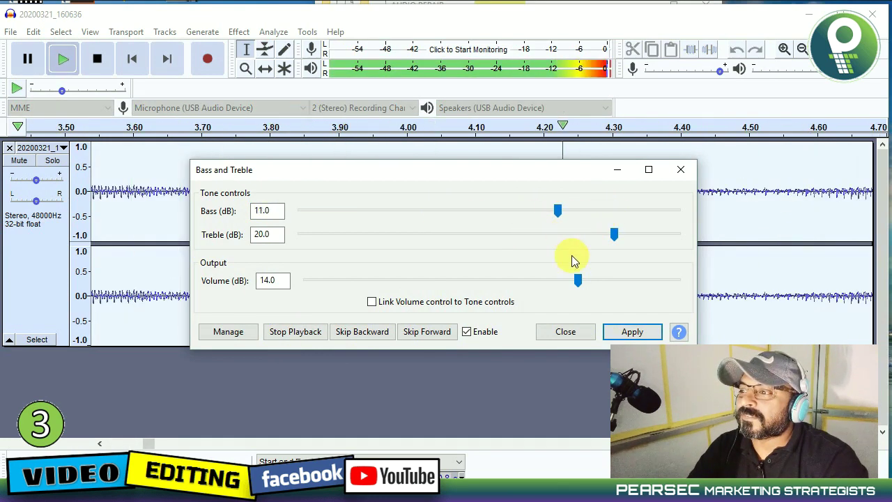
{"action": "mouse_move", "coordinate": [578, 282]}
{"action": "left_mouse_down"}
{"action": "mouse_move", "coordinate": [379, 292]}
{"action": "mouse_move", "coordinate": [600, 291]}
{"action": "mouse_move", "coordinate": [579, 291]}
{"action": "left_mouse_up"}
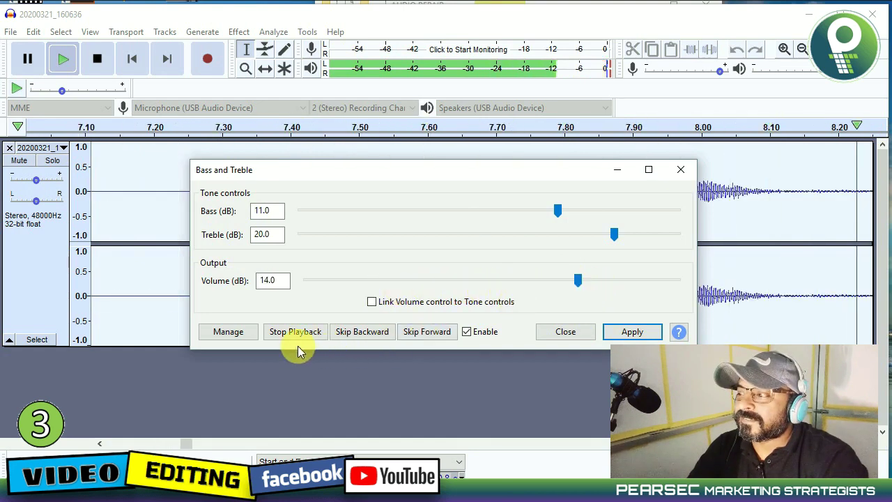
{"action": "left_click", "coordinate": [298, 333]}
{"action": "left_click", "coordinate": [585, 281]}
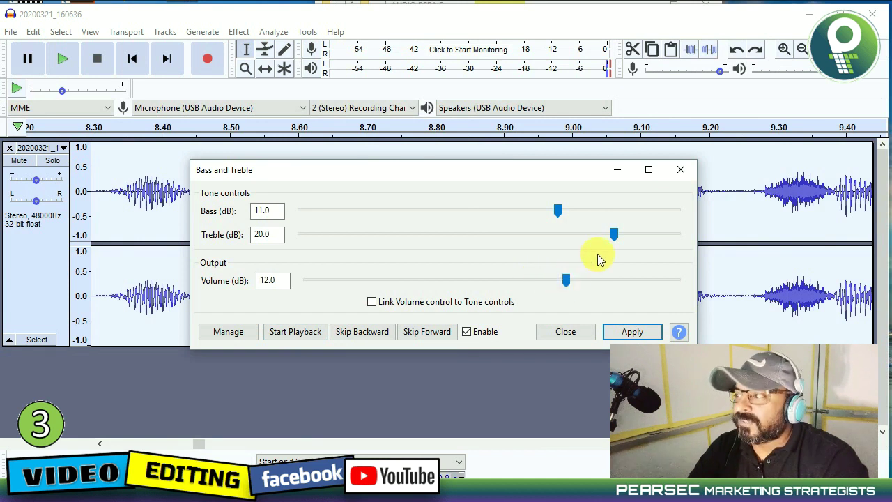
- Set bass, treble and output volume to 10 dB each, preview the sound, and apply Bass and Treble to the track
{"action": "left_click_drag", "start_coordinate": [624, 237], "coordinate": [601, 234]}
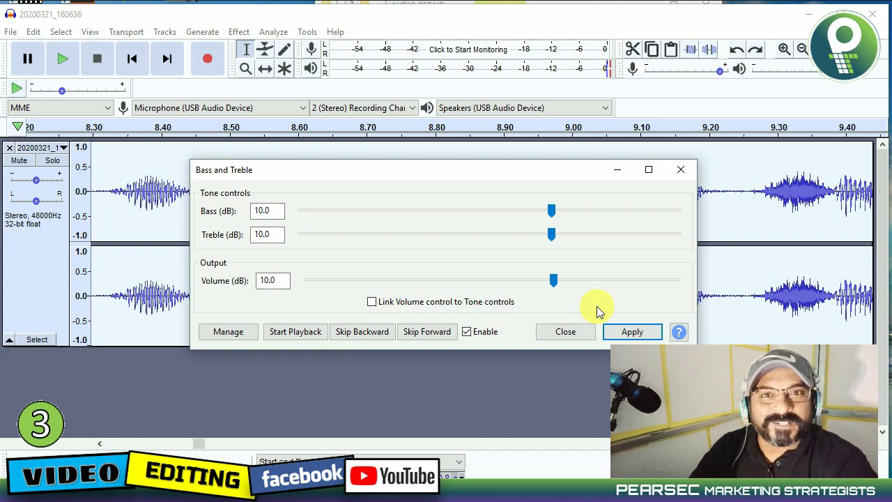
{"action": "left_click", "coordinate": [308, 333]}
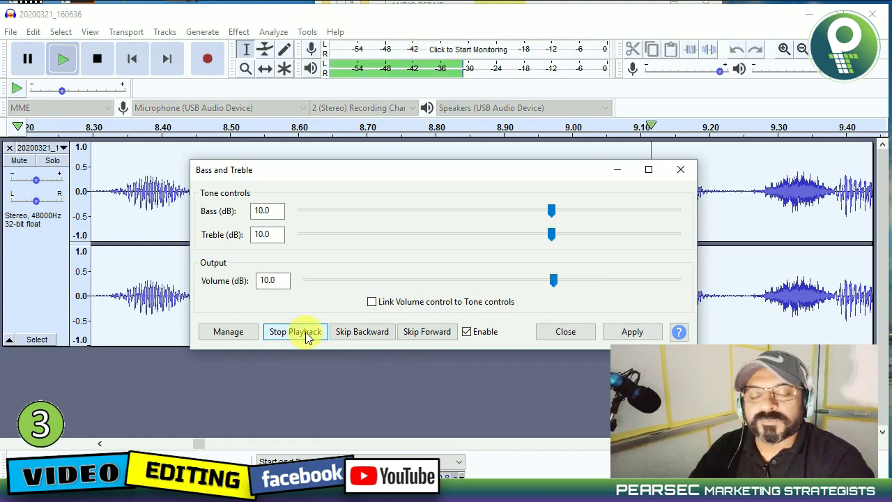
{"action": "left_click", "coordinate": [631, 330]}
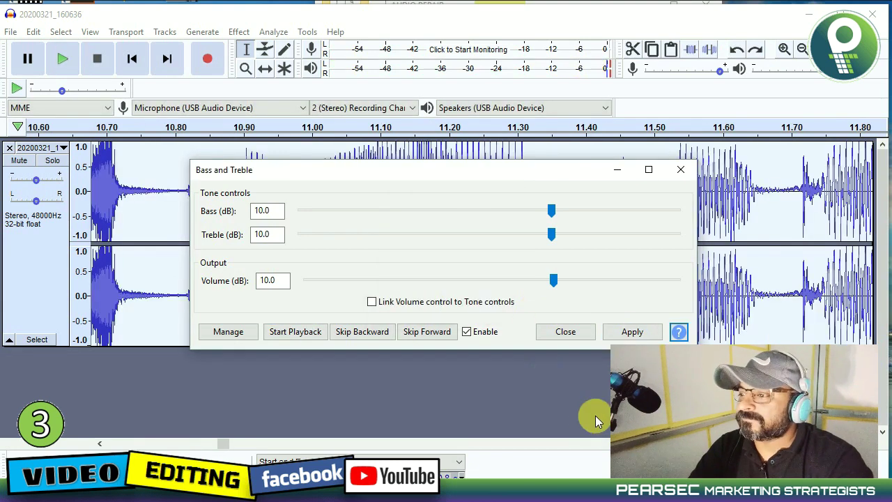
{"action": "left_click", "coordinate": [570, 331]}
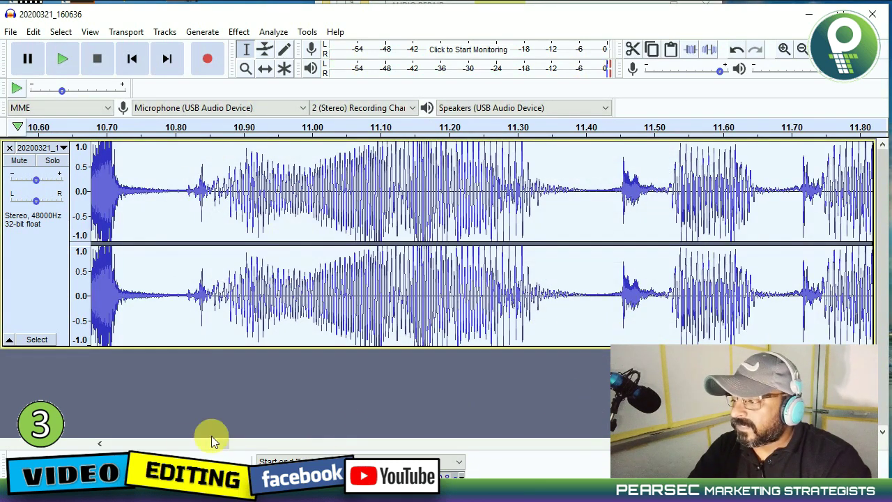
- Select the speech-free gap from about 0.04 to 0.15 seconds and capture it as a new Noise Reduction profile
{"action": "left_click_drag", "start_coordinate": [217, 446], "coordinate": [111, 444]}
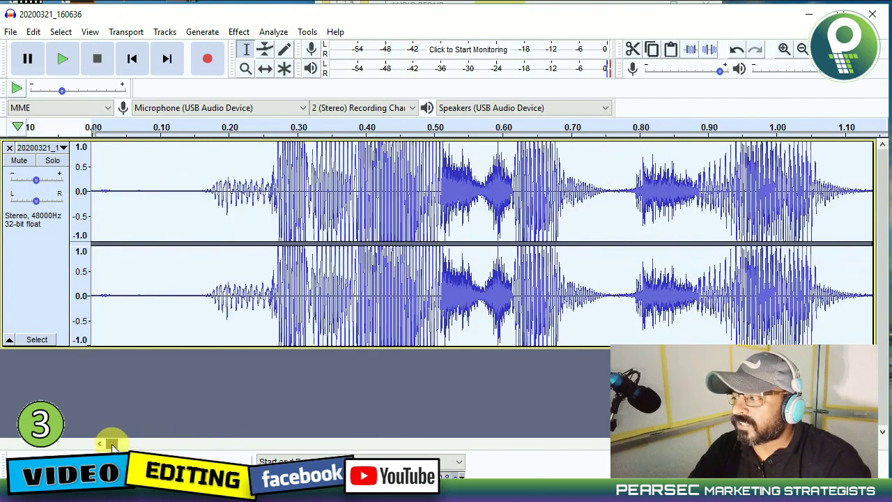
{"action": "left_click_drag", "start_coordinate": [196, 280], "coordinate": [136, 294]}
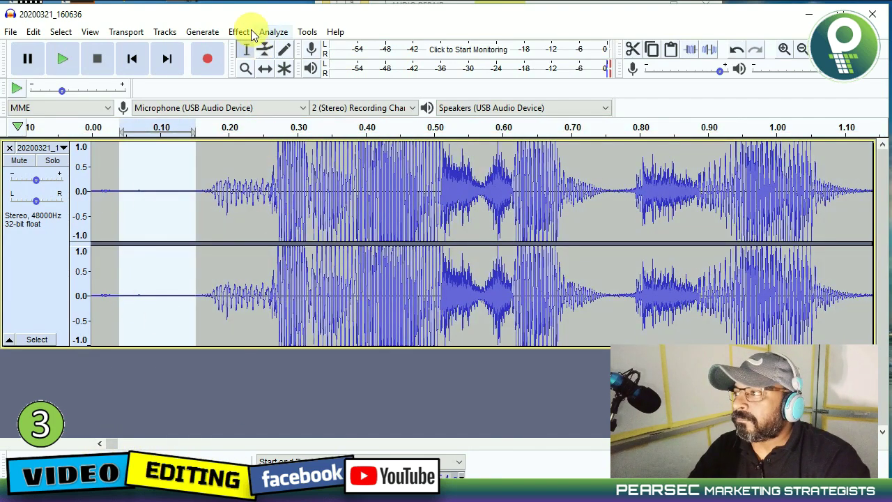
{"action": "left_click", "coordinate": [244, 33]}
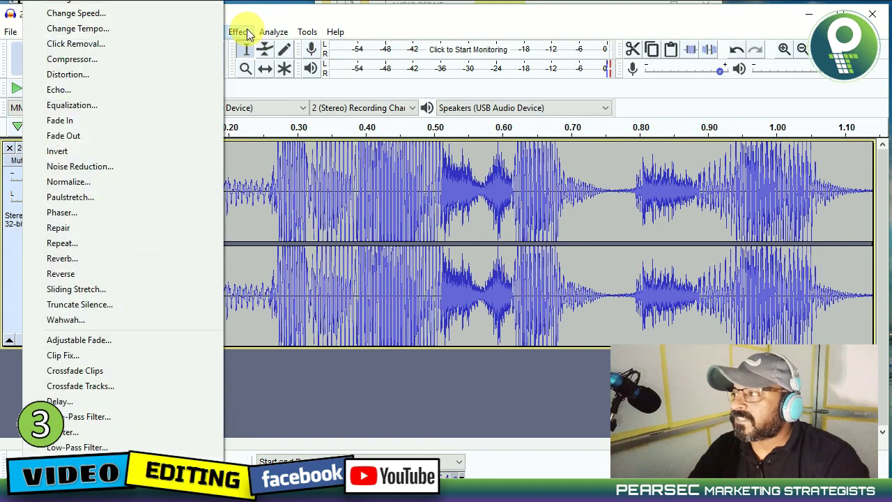
{"action": "left_click", "coordinate": [103, 168]}
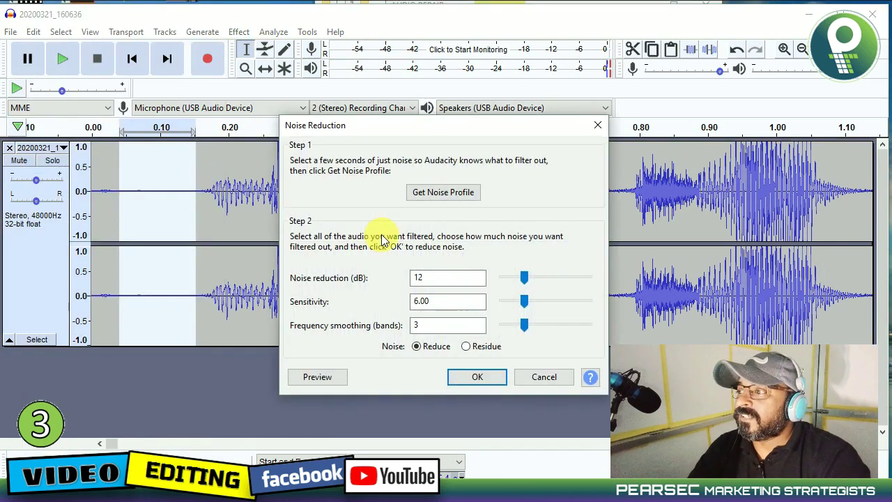
{"action": "left_click", "coordinate": [435, 198]}
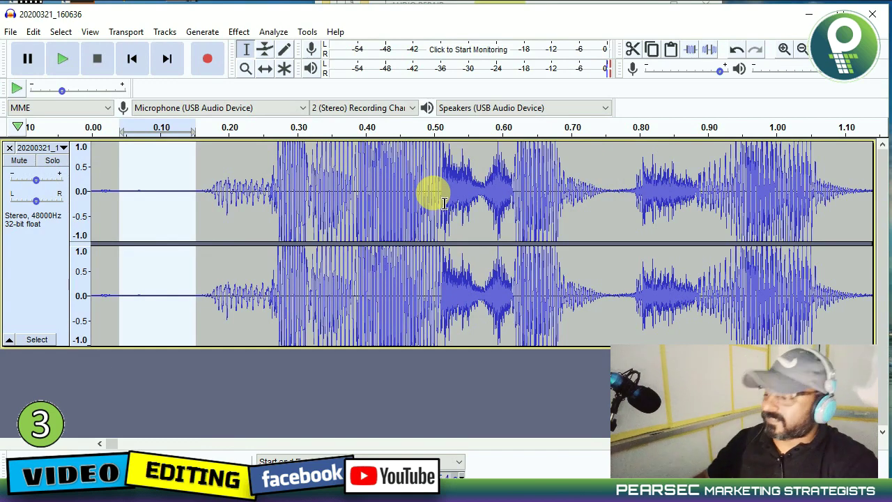
- Apply Noise Reduction to the whole track using the profile from its opening gap, and play back the result
{"action": "left_click", "coordinate": [63, 33]}
{"action": "left_click", "coordinate": [62, 46]}
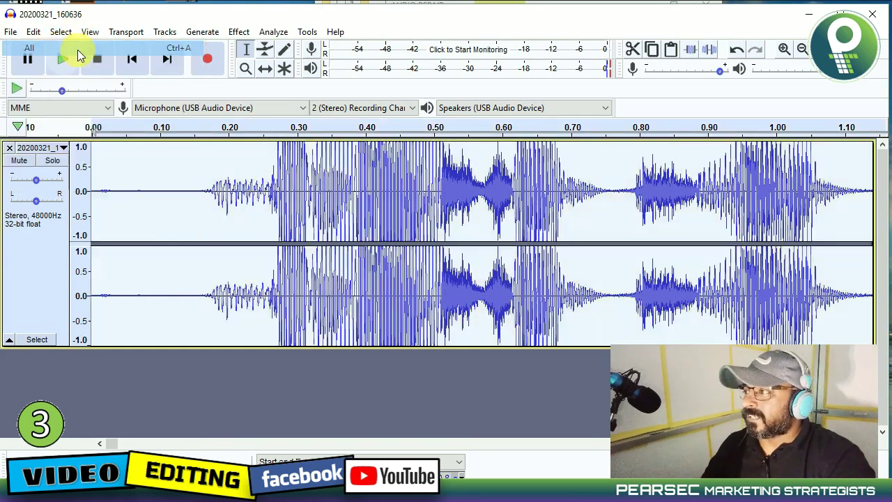
{"action": "left_click", "coordinate": [239, 32]}
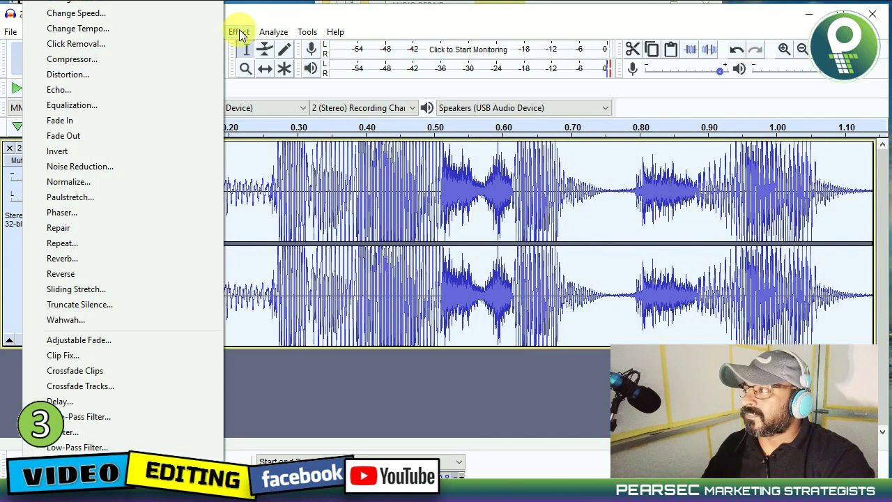
{"action": "left_click", "coordinate": [105, 169]}
{"action": "left_click", "coordinate": [476, 375]}
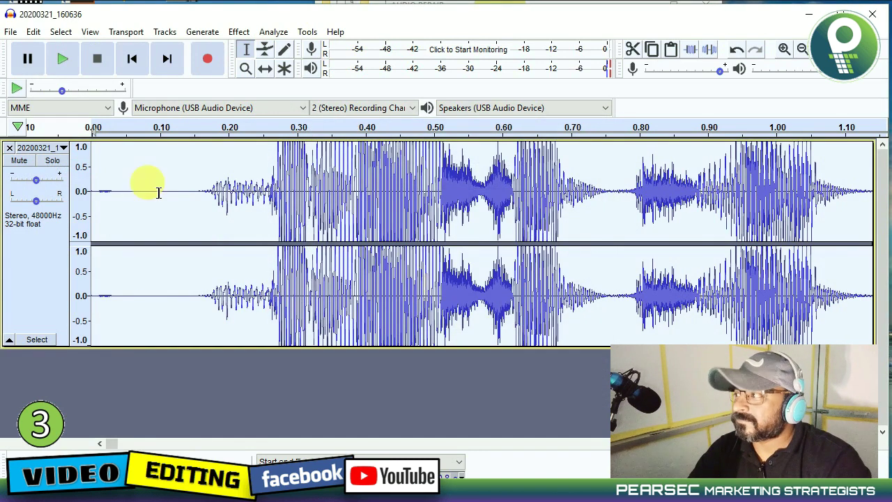
{"action": "left_click", "coordinate": [60, 63]}
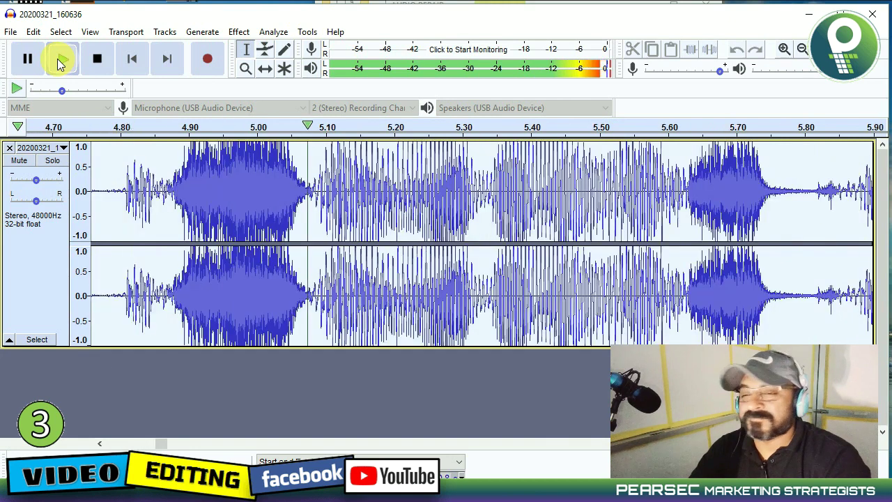
{"action": "left_click", "coordinate": [97, 59]}
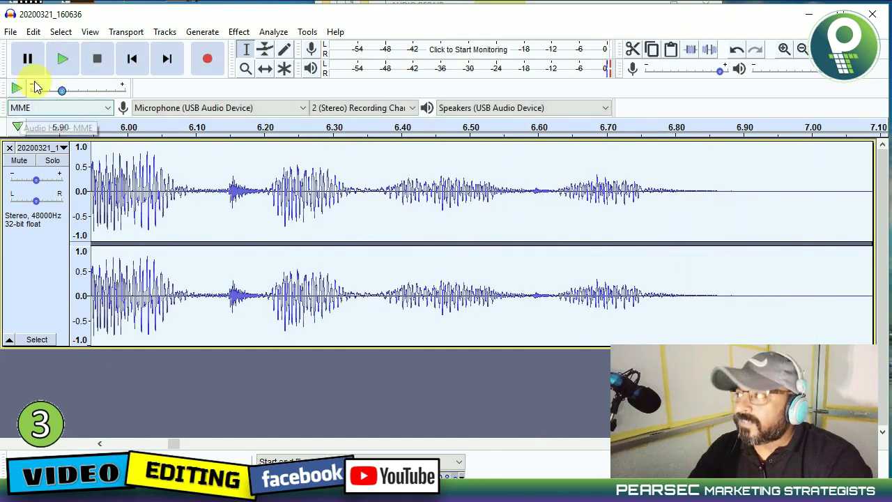
- Export the enhanced track as a WAV file named "20200321_160636- REP" in the desktop's AUDIO REPAIR folder, accepting the metadata tags
{"action": "left_click", "coordinate": [16, 35]}
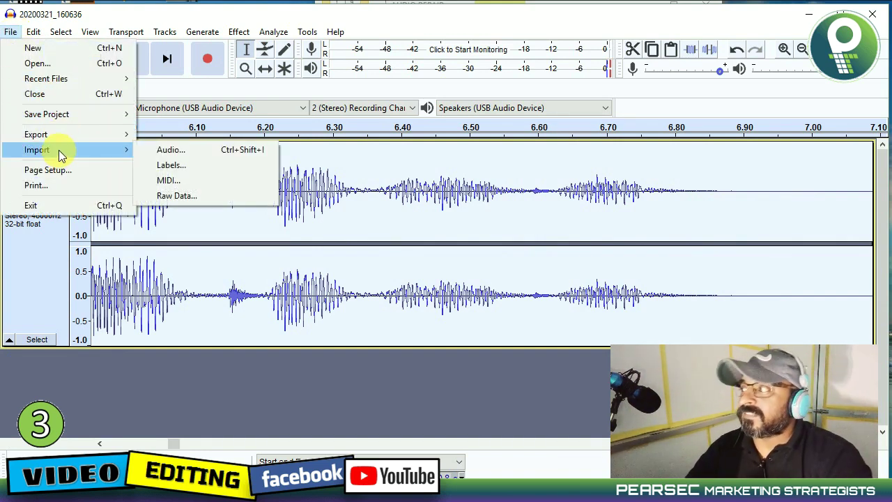
{"action": "mouse_move", "coordinate": [80, 139]}
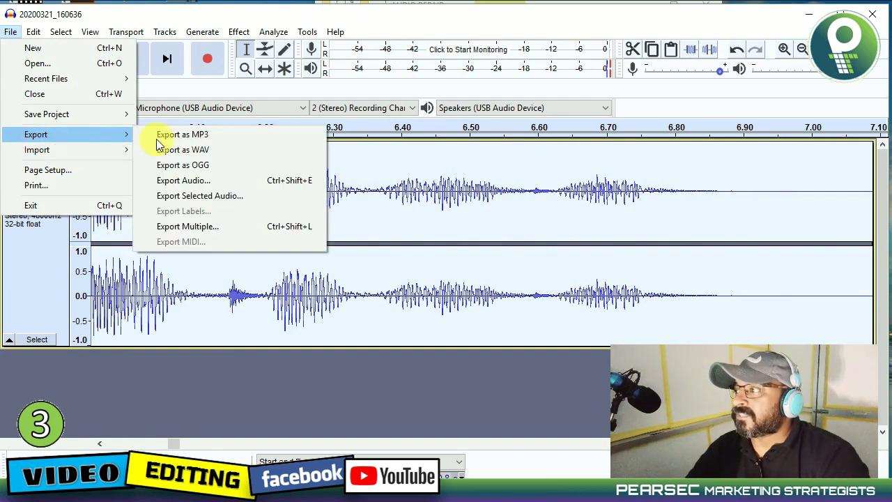
{"action": "left_click", "coordinate": [191, 157]}
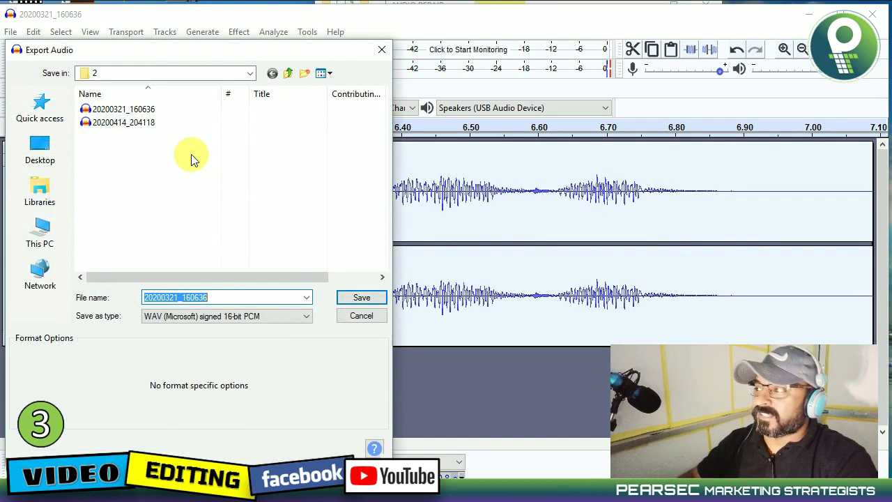
{"action": "left_click", "coordinate": [289, 74]}
{"action": "left_click", "coordinate": [39, 159]}
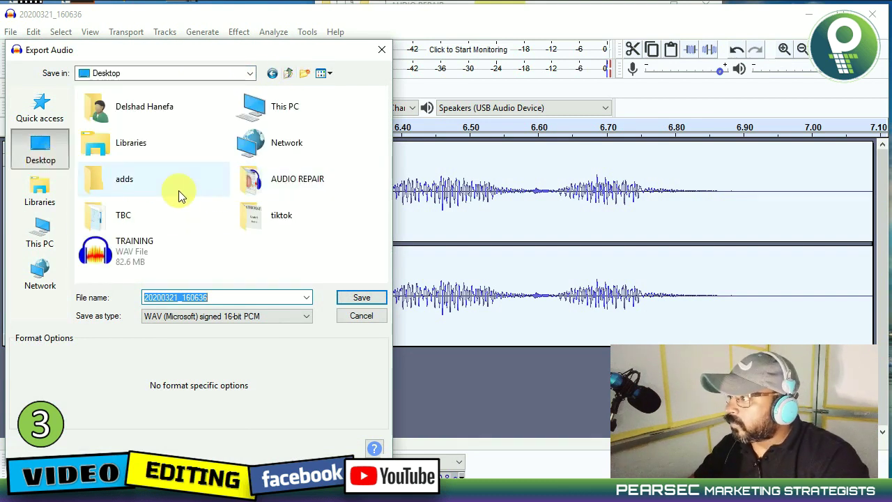
{"action": "double_click", "coordinate": [274, 182]}
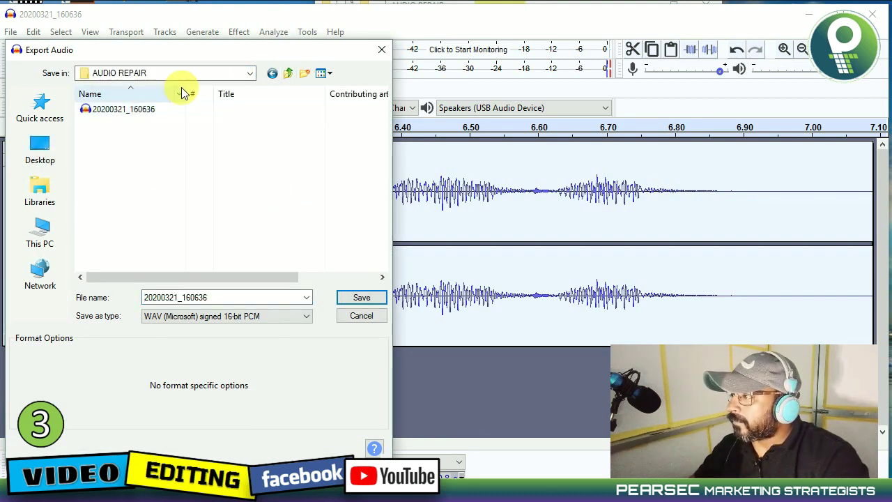
{"action": "double_click", "coordinate": [225, 301]}
{"action": "left_click", "coordinate": [242, 301]}
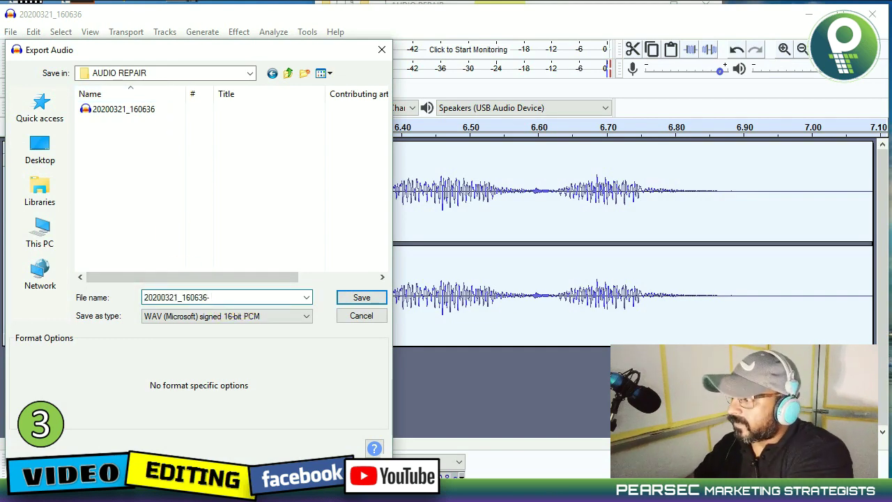
{"action": "key", "text": "Return"}
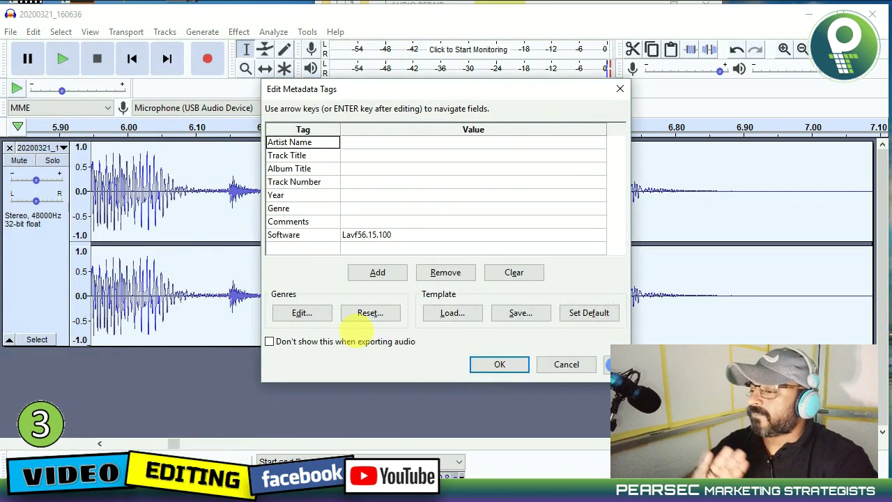
{"action": "left_click", "coordinate": [498, 364]}
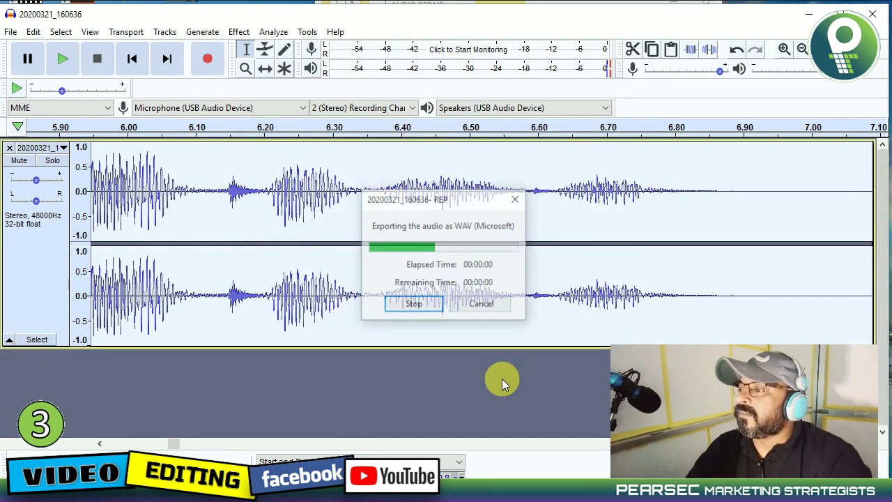
- Create a new project and import the original 20200321_160636 recording from the AUDIO REPAIR folder
{"action": "left_click", "coordinate": [11, 32]}
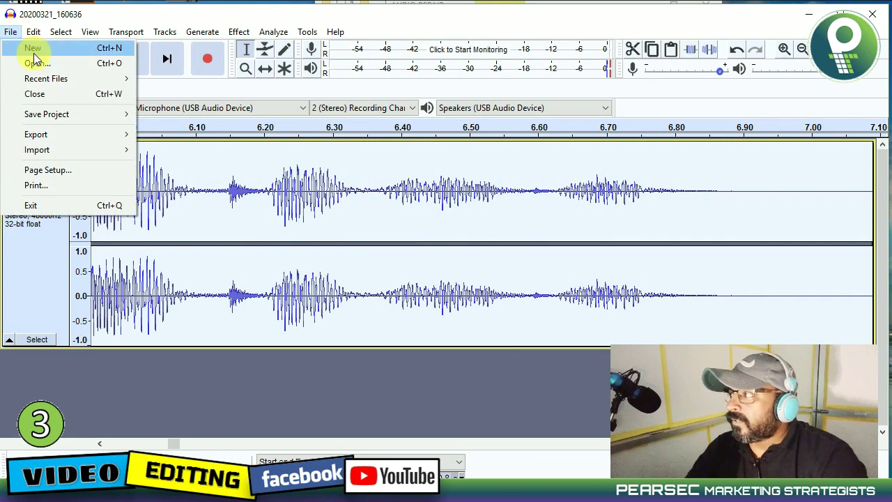
{"action": "left_click", "coordinate": [265, 265]}
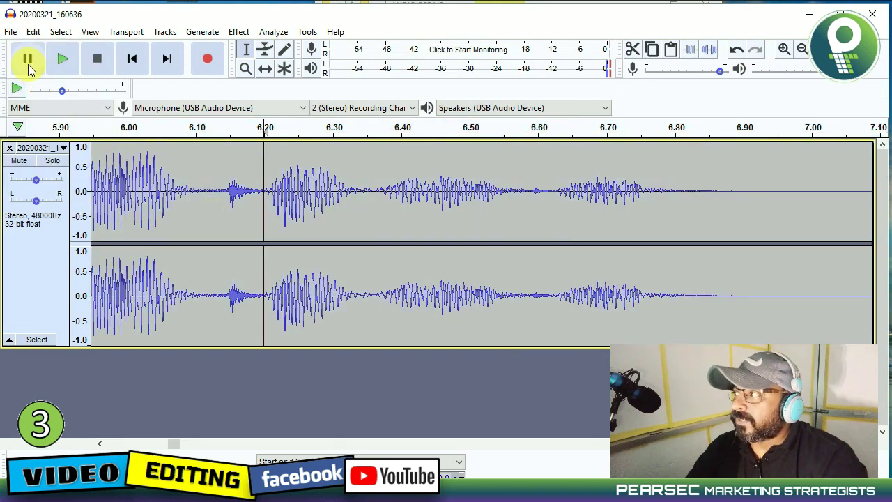
{"action": "left_click", "coordinate": [10, 32]}
{"action": "left_click", "coordinate": [28, 48]}
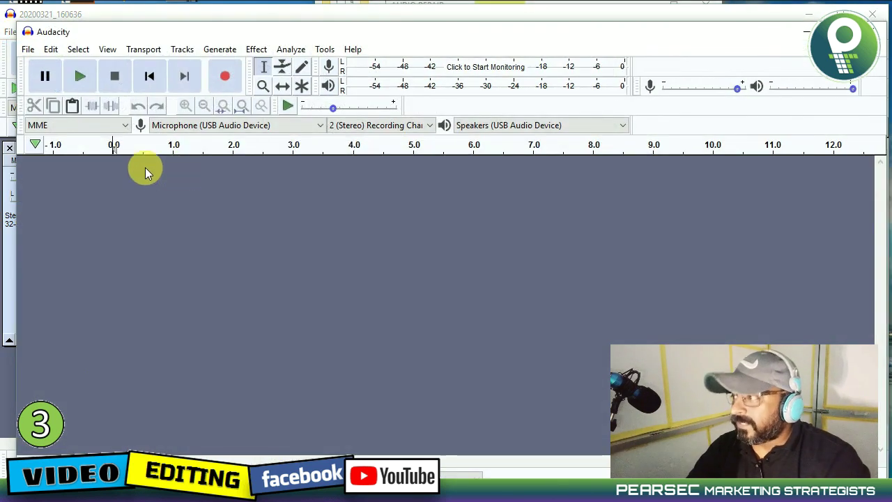
{"action": "left_click", "coordinate": [28, 49]}
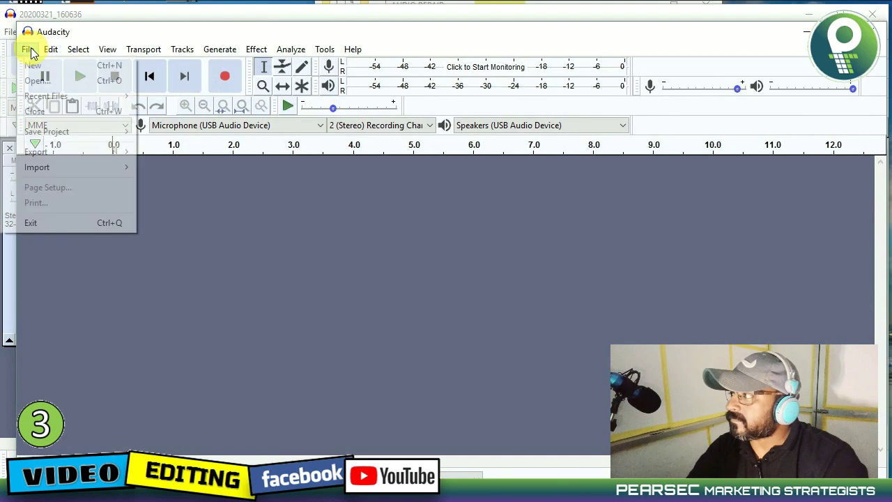
{"action": "left_click", "coordinate": [65, 171]}
{"action": "left_click", "coordinate": [190, 169]}
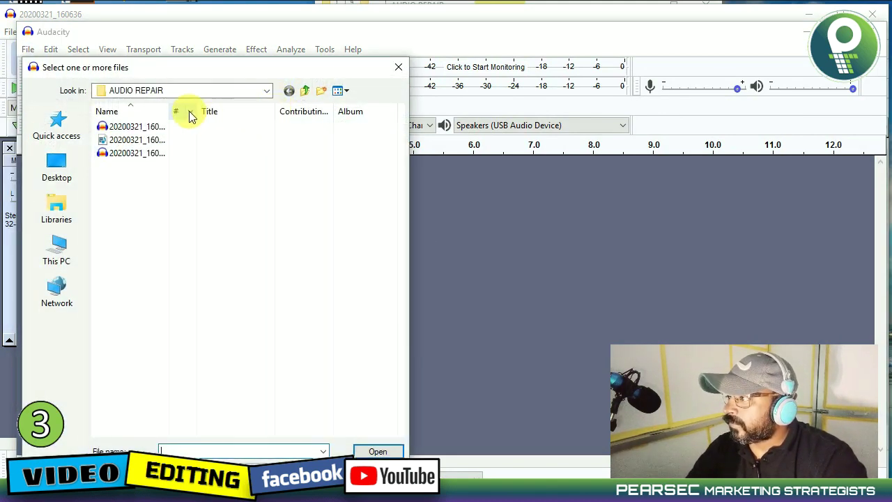
{"action": "left_click_drag", "start_coordinate": [176, 114], "coordinate": [282, 132]}
{"action": "double_click", "coordinate": [159, 154]}
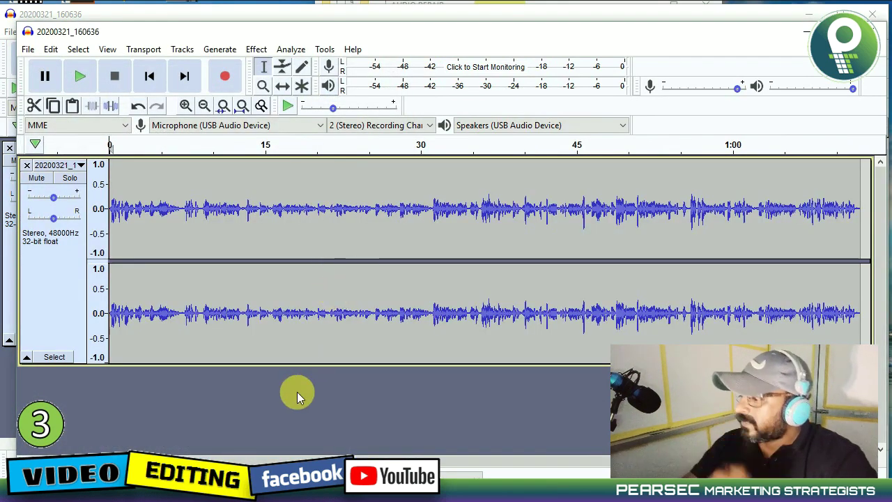
- Play the original recording, and play the enhanced track from its beginning to compare the two
{"action": "left_click", "coordinate": [84, 78]}
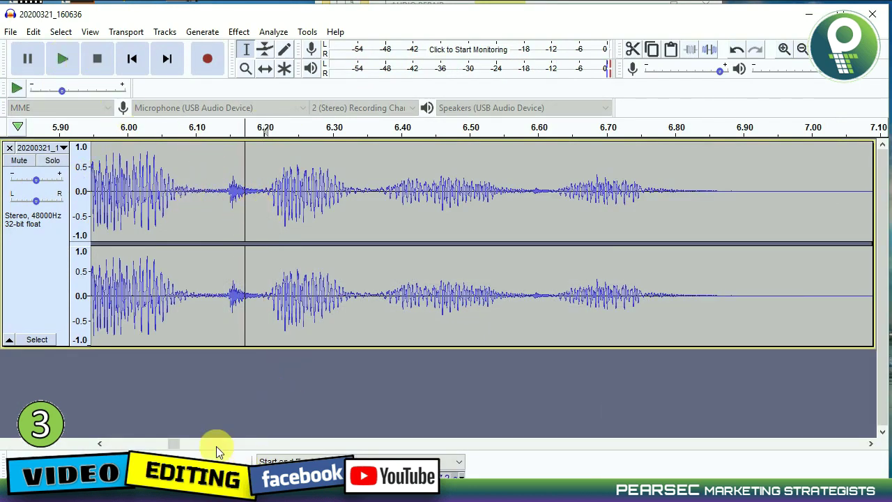
{"action": "left_click_drag", "start_coordinate": [165, 446], "coordinate": [112, 443]}
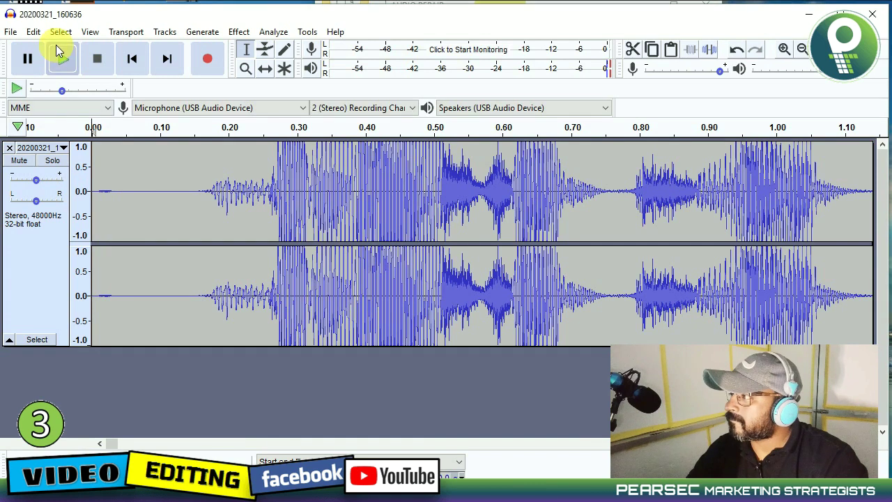
{"action": "left_click", "coordinate": [62, 59]}
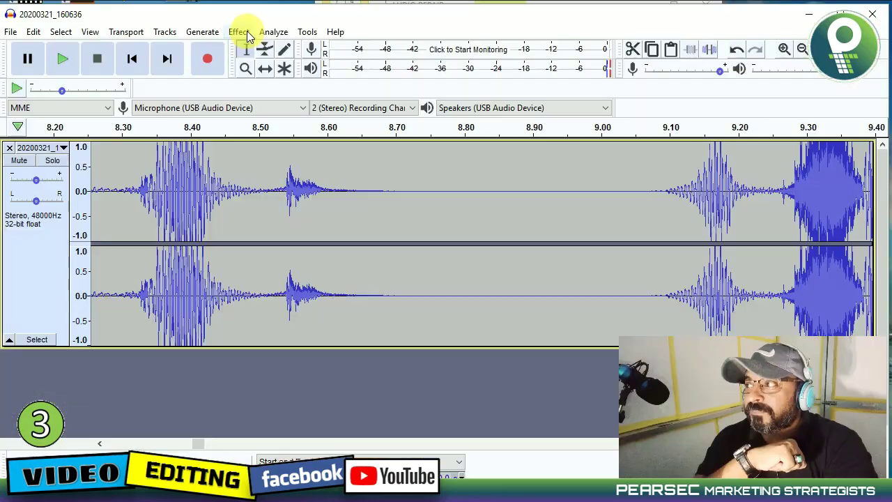
- Look through the available effects and review the Bass and Treble settings, closing the effect without applying it
{"action": "left_click", "coordinate": [245, 33]}
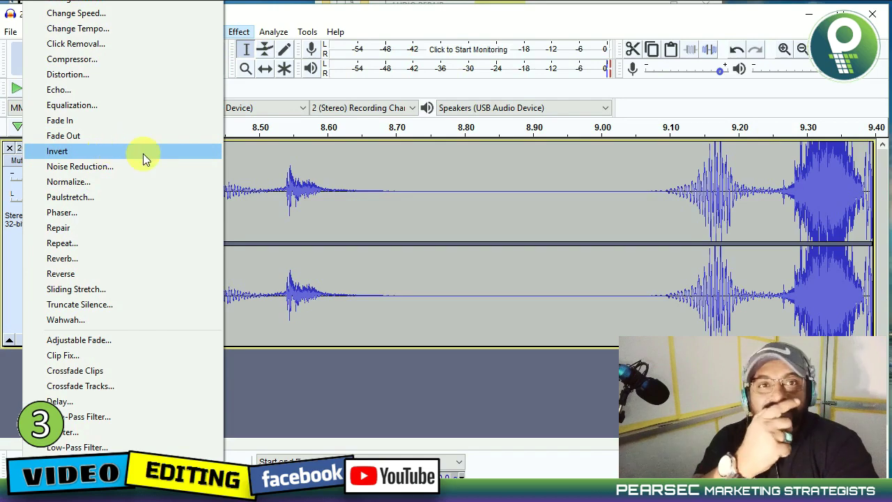
{"action": "left_click", "coordinate": [411, 188]}
{"action": "left_click", "coordinate": [239, 33]}
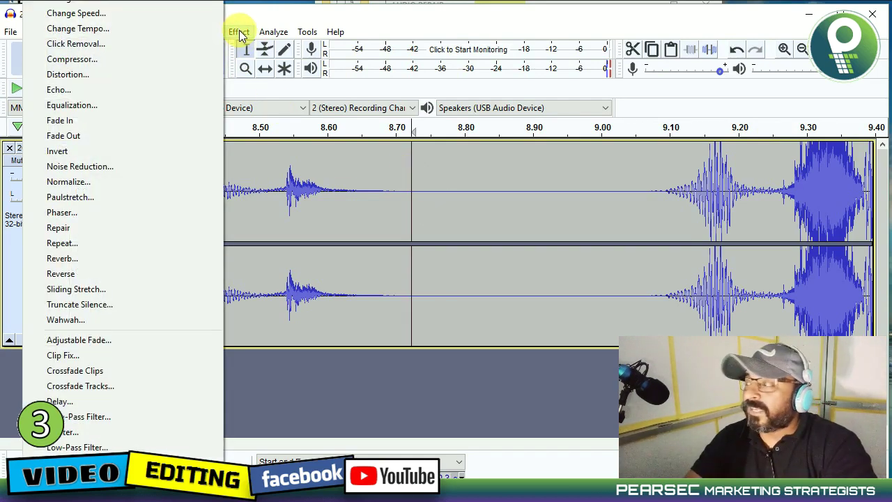
{"action": "key", "text": "Right"}
{"action": "key", "text": "Right"}
{"action": "key", "text": "Right"}
{"action": "key", "text": "Right"}
{"action": "key", "text": "Right"}
{"action": "key", "text": "Right"}
{"action": "key", "text": "Right"}
{"action": "key", "text": "Right"}
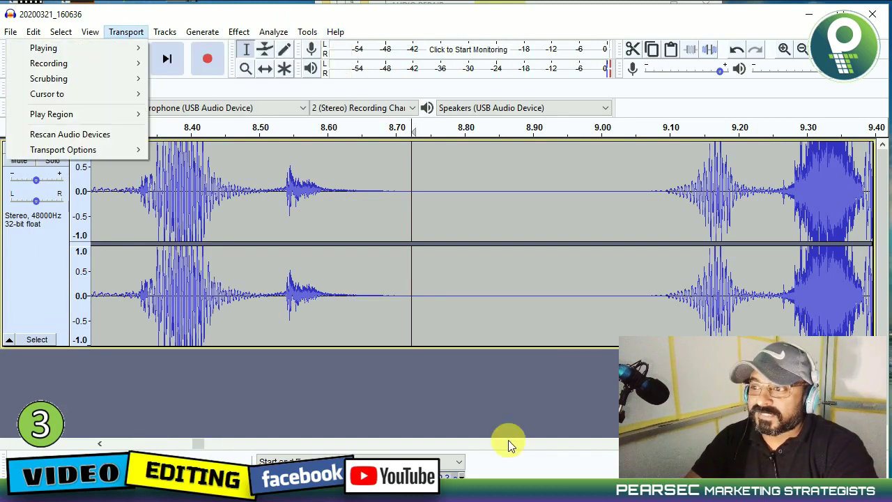
{"action": "left_click", "coordinate": [168, 32]}
{"action": "left_click", "coordinate": [197, 34]}
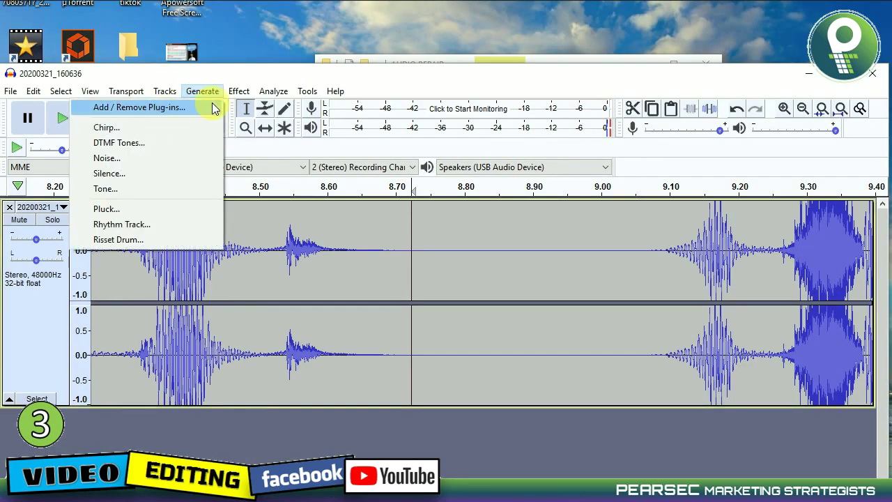
{"action": "mouse_move", "coordinate": [235, 100]}
{"action": "left_click", "coordinate": [171, 40]}
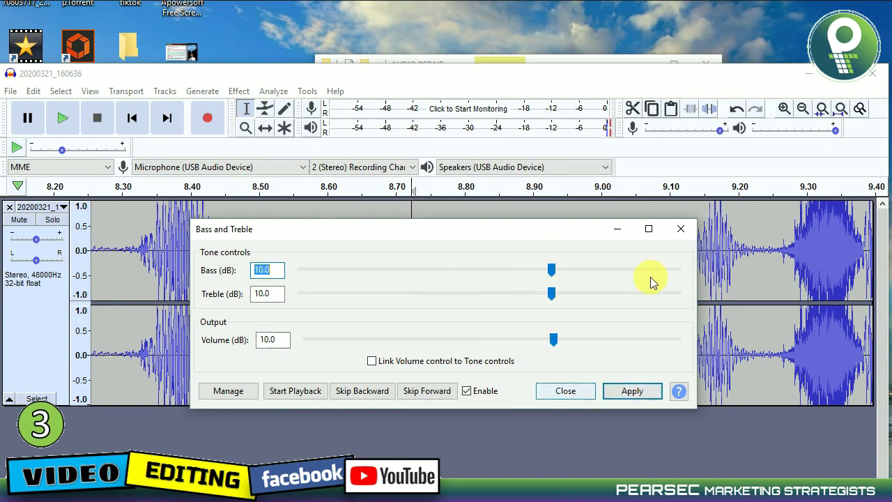
{"action": "left_click", "coordinate": [564, 394]}
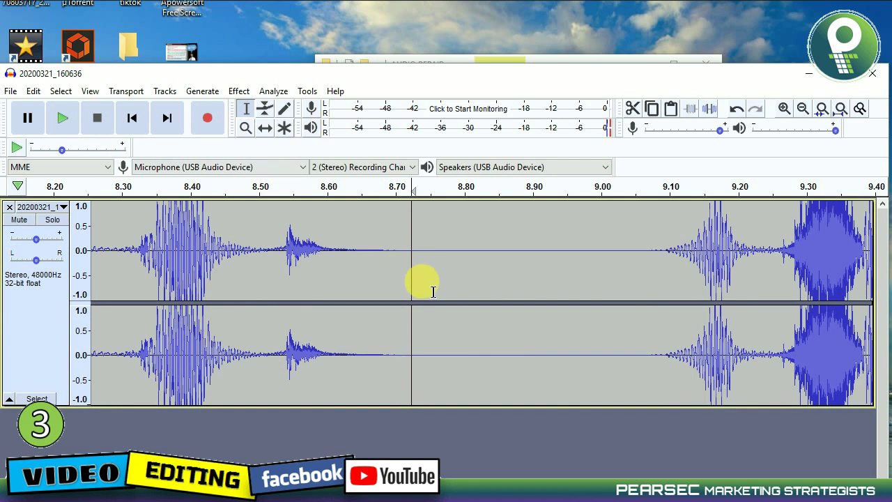
- Export the enhanced track as a 16-bit WAV, choosing the existing "20200321_160636- REP" file in the AUDIO REPAIR folder as the target
{"action": "left_click", "coordinate": [9, 93]}
{"action": "mouse_move", "coordinate": [56, 194]}
{"action": "left_click", "coordinate": [179, 207]}
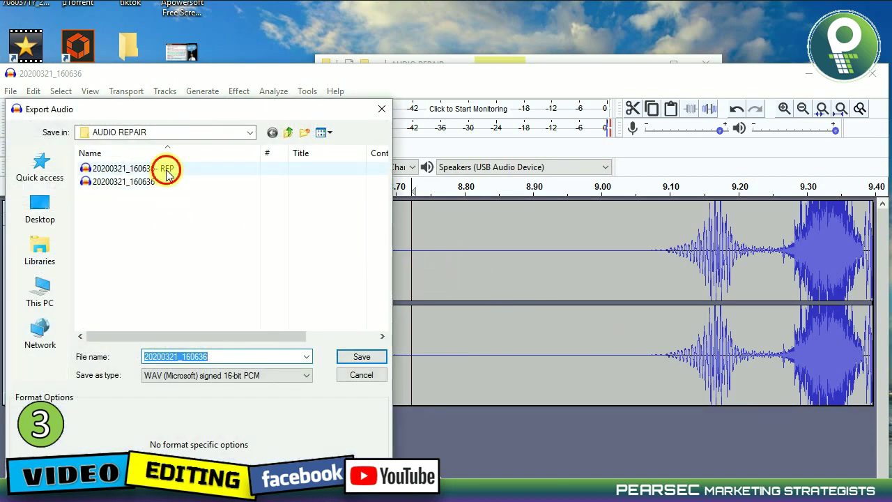
{"action": "left_click", "coordinate": [168, 175]}
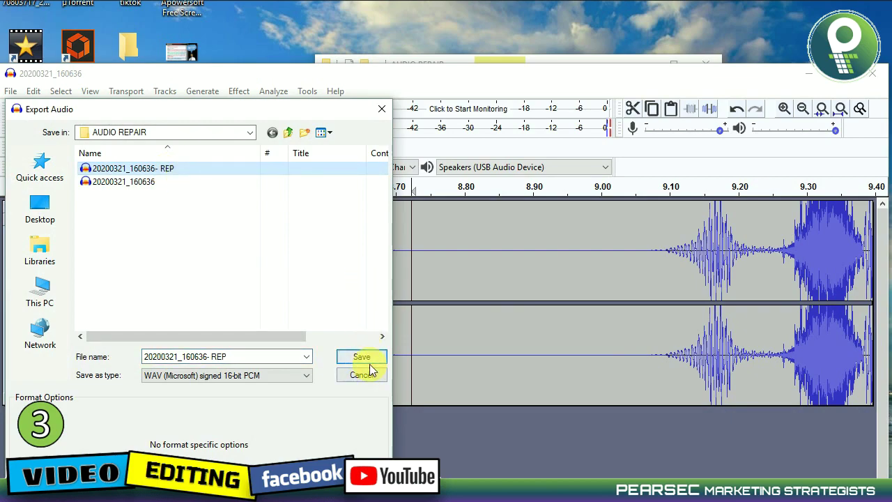